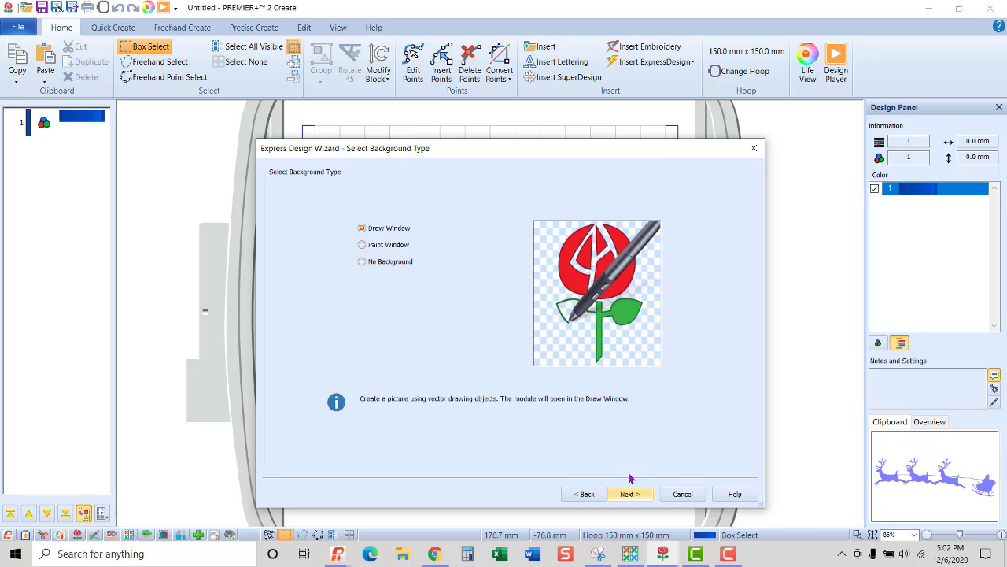
# Create a new design with no background, keeping the 150 mm x 150 mm Do All Quilter's Hoop
pyautogui.click(378, 265)
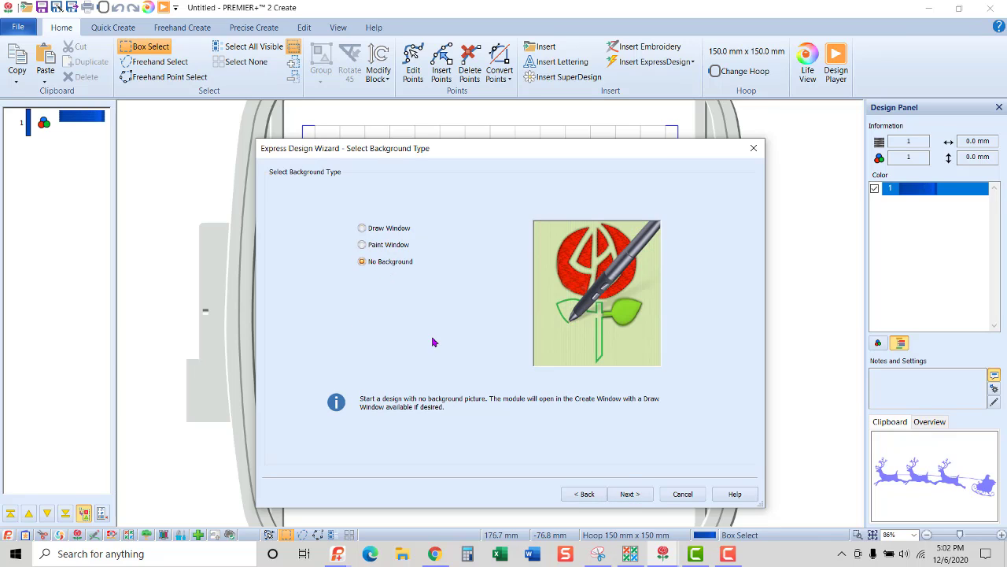
pyautogui.click(630, 494)
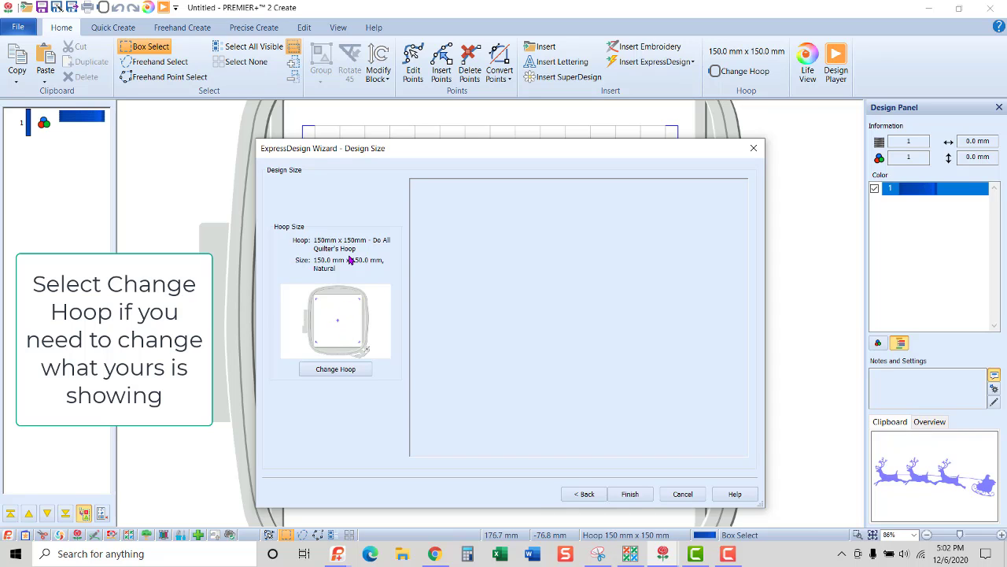
pyautogui.click(634, 494)
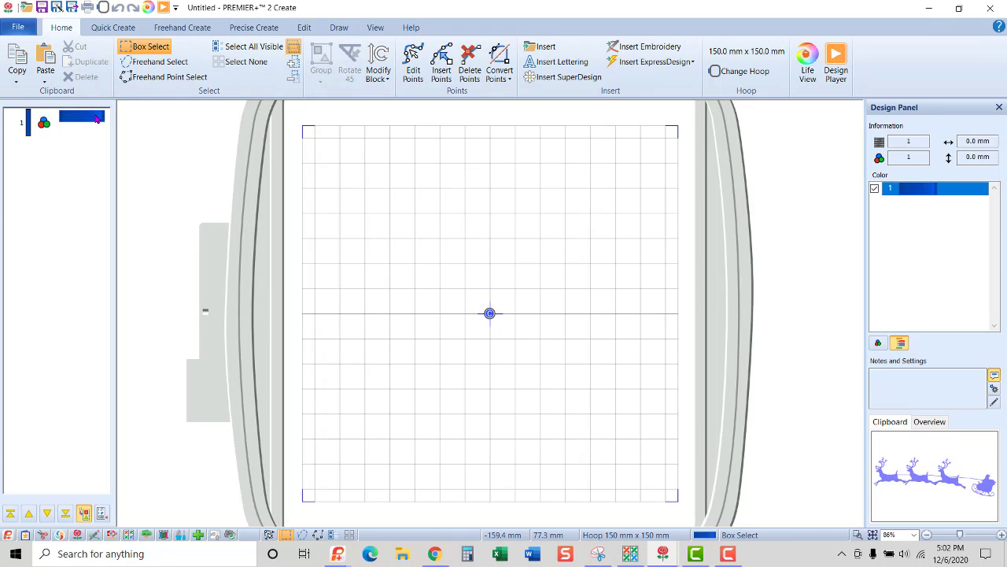
# Set new areas to use Spiral Fill with no border line
pyautogui.click(118, 28)
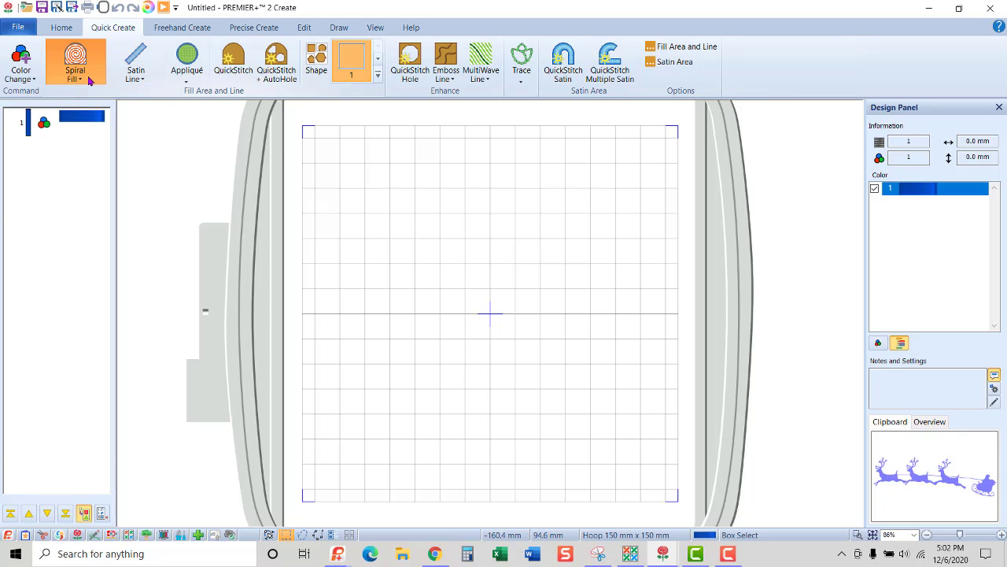
pyautogui.click(78, 80)
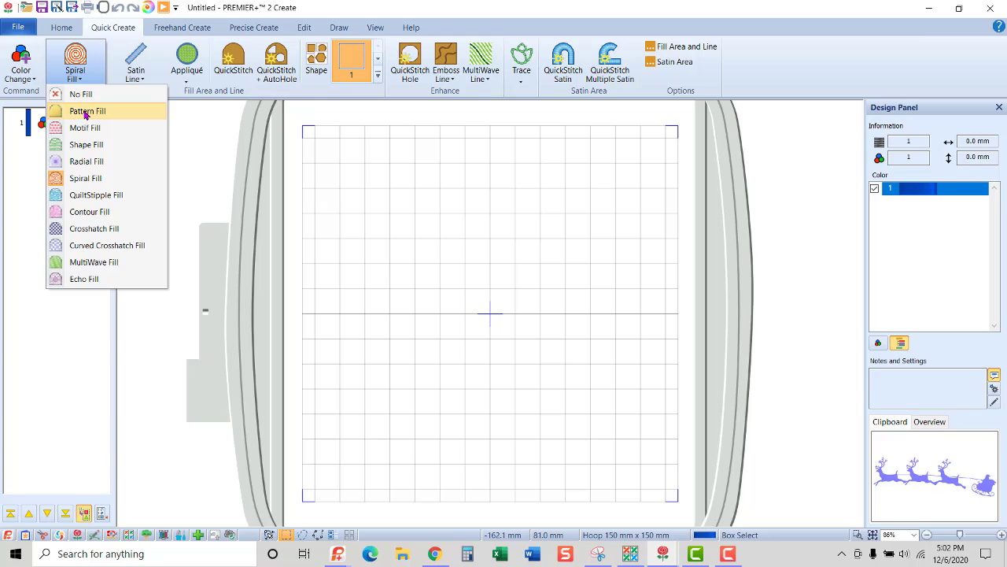
pyautogui.click(63, 108)
pyautogui.click(84, 79)
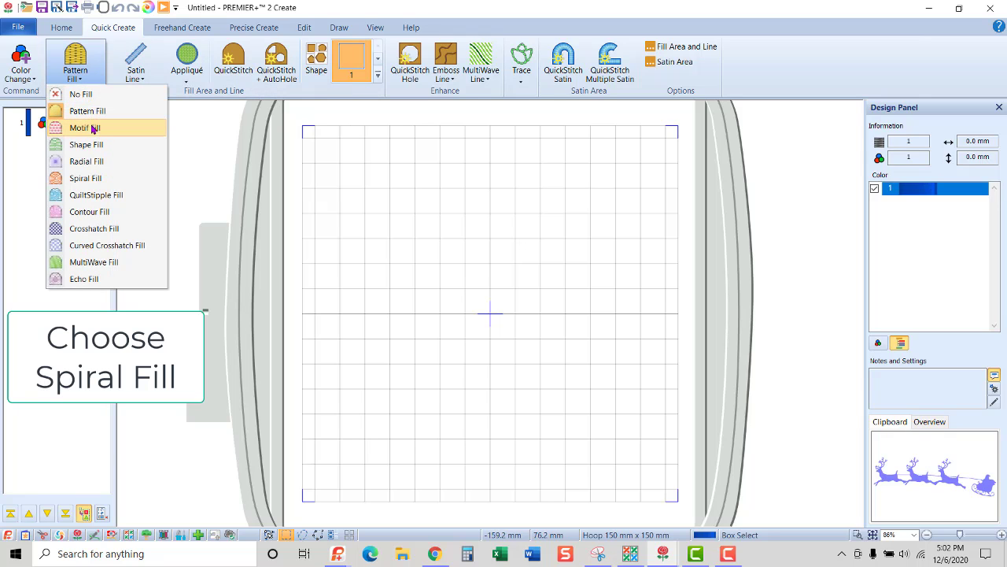
pyautogui.click(89, 179)
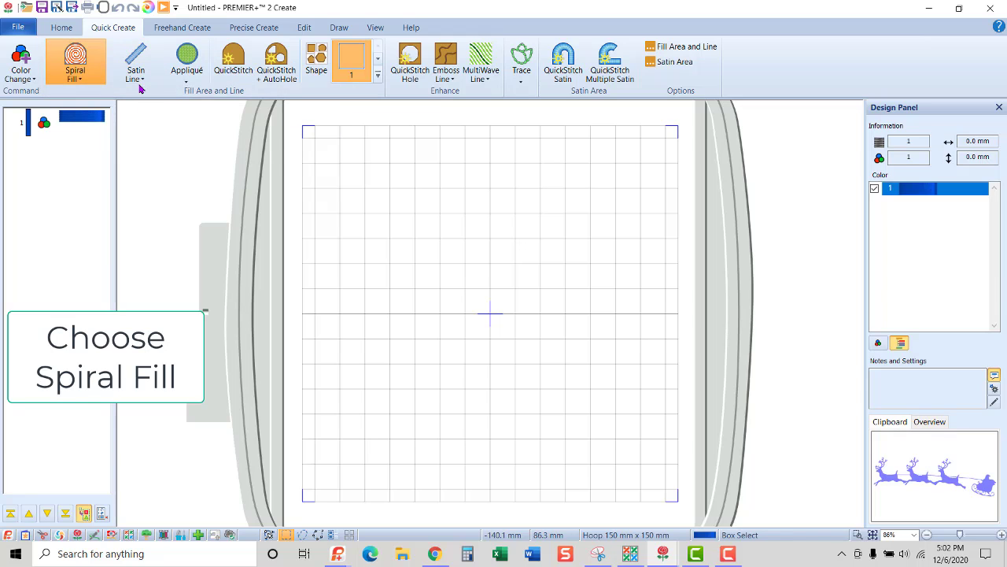
pyautogui.click(138, 55)
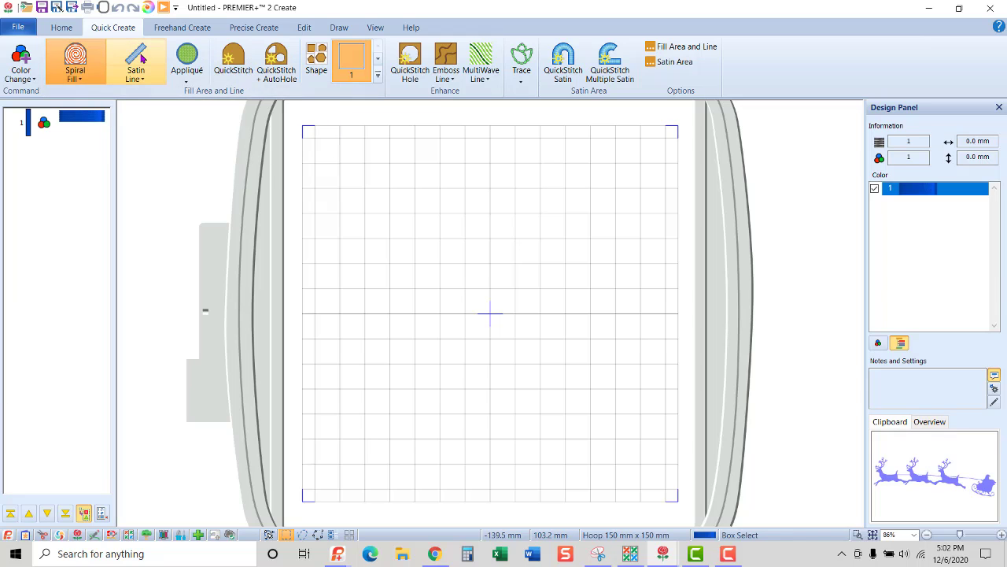
pyautogui.click(135, 59)
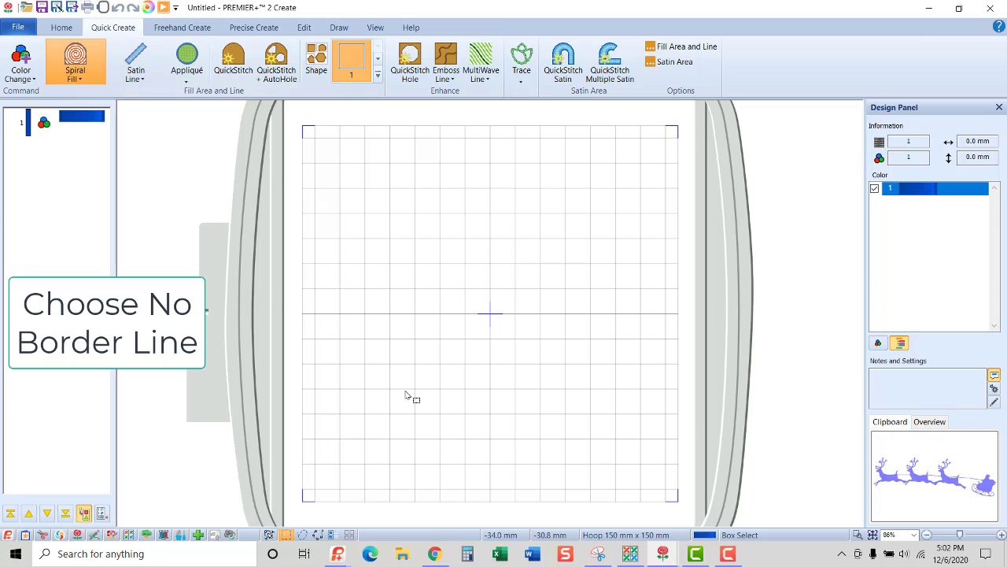
# Insert circle shape 2 at the hoop's centre and enlarge it proportionally to about 63 mm in diameter
pyautogui.click(377, 75)
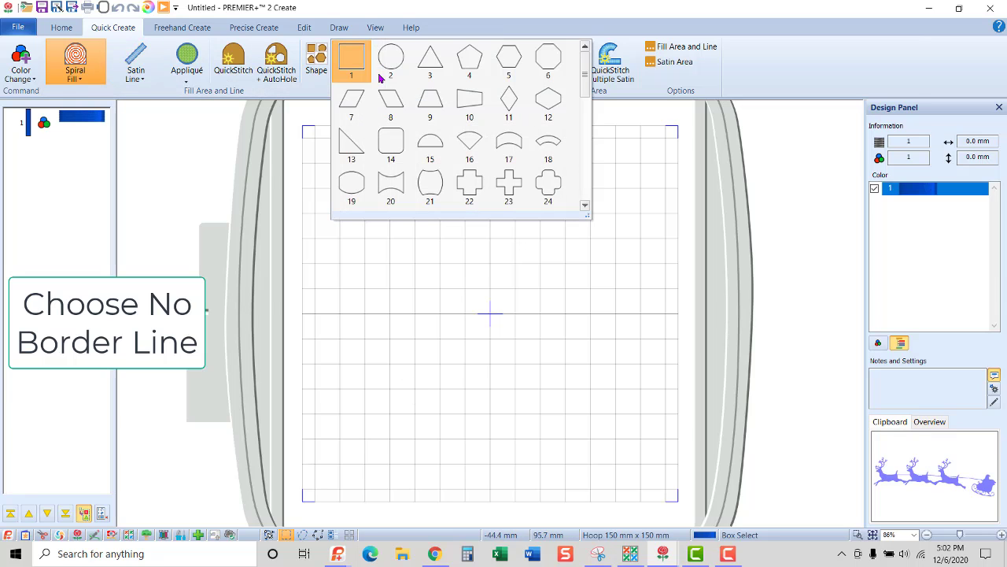
pyautogui.click(388, 58)
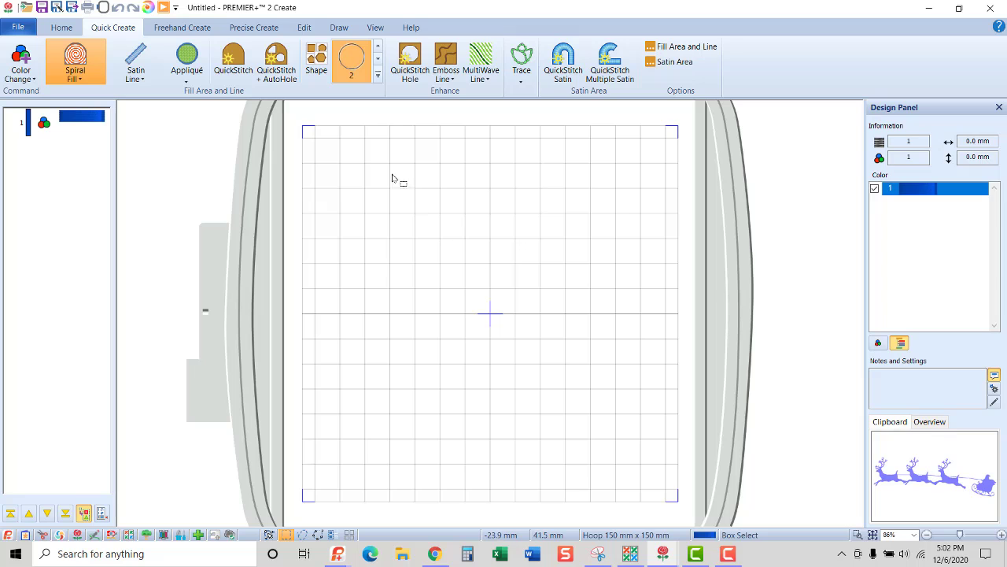
pyautogui.click(323, 58)
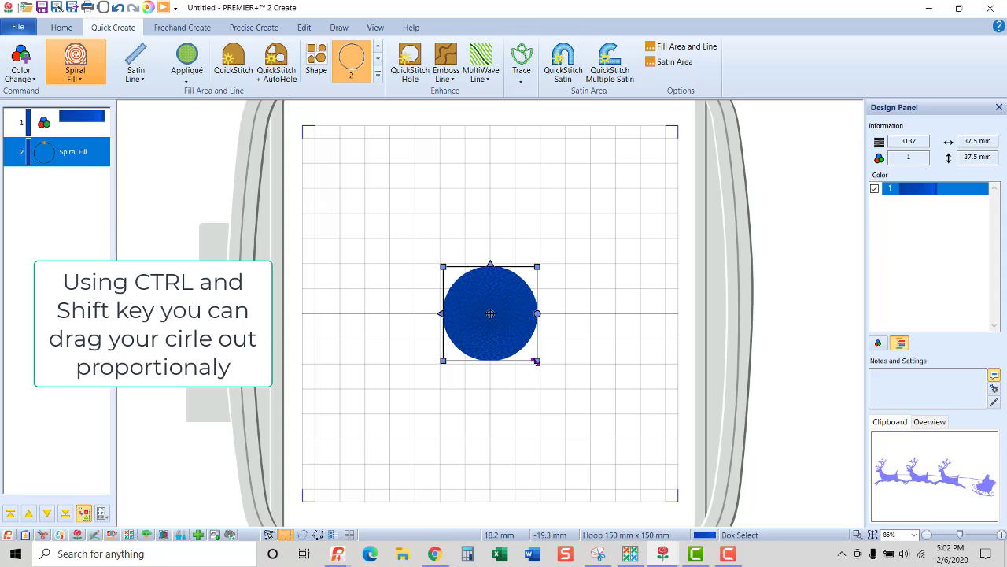
pyautogui.moveTo(536, 361); pyautogui.dragTo(575, 384)
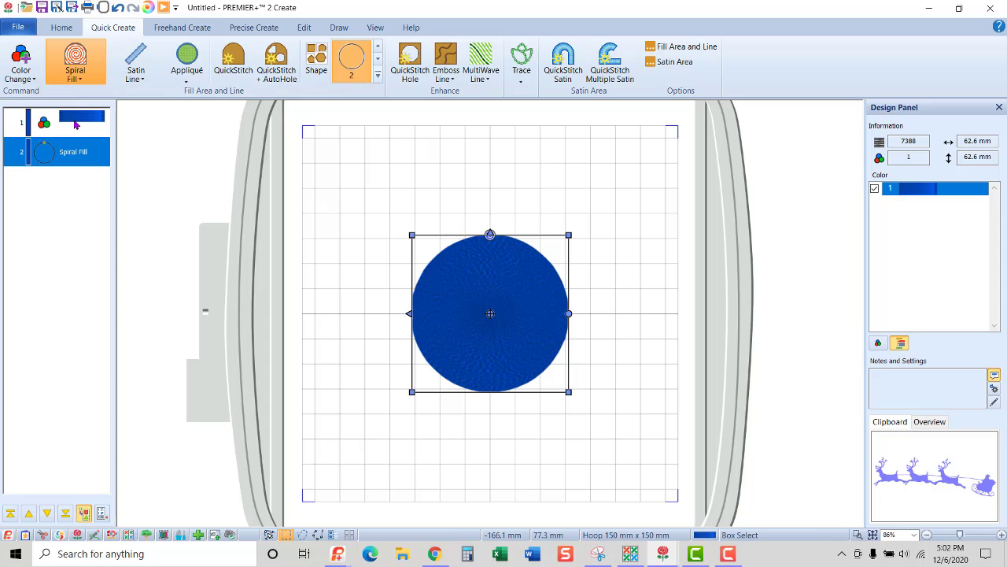
# Recolor the circle with Robison-Anton Rayon 40 thread 2264 and move it into the upper-right part of the hoop
pyautogui.doubleClick(909, 194)
pyautogui.click(427, 260)
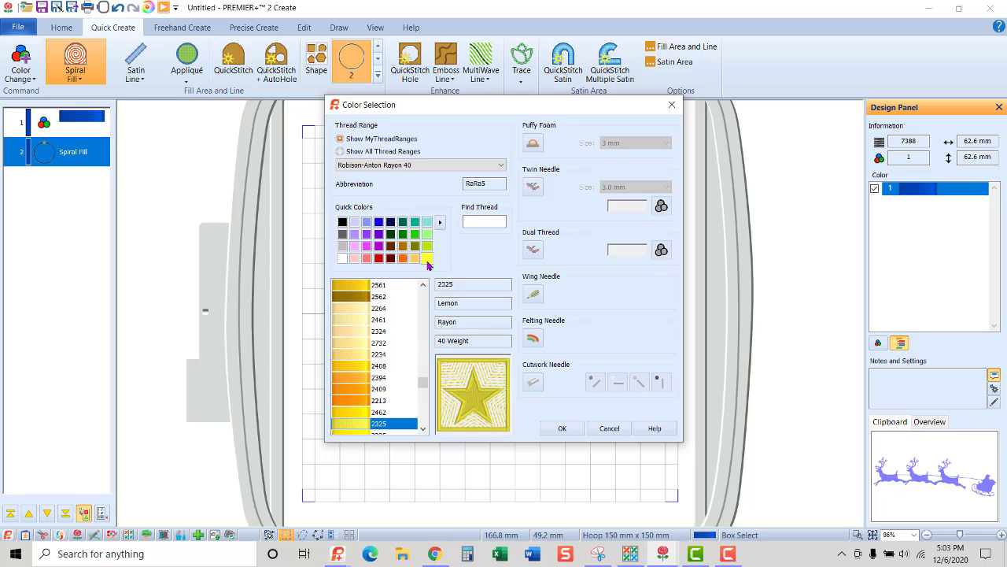
pyautogui.click(371, 309)
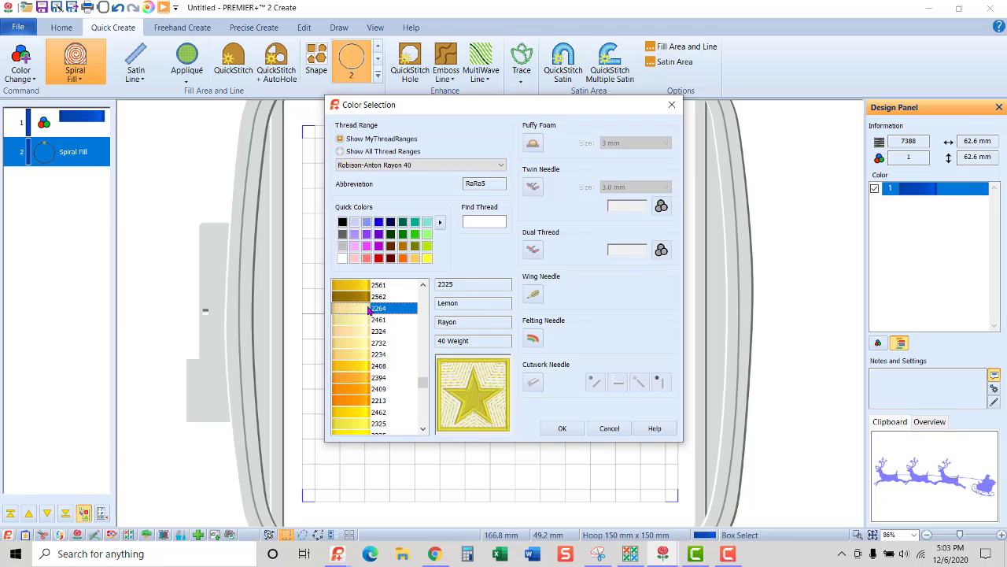
pyautogui.click(560, 429)
pyautogui.moveTo(514, 267); pyautogui.dragTo(586, 197)
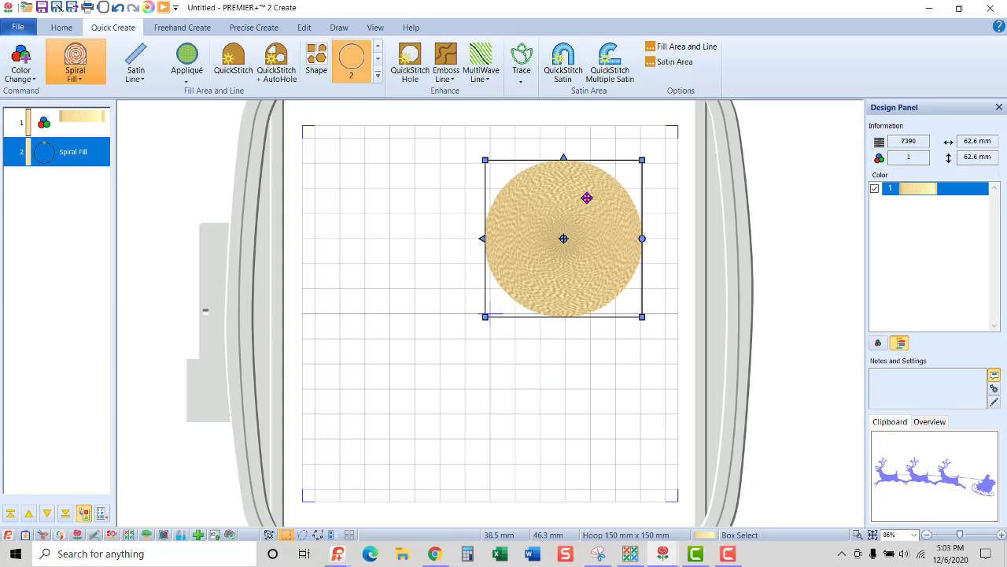
# Apply a gradient to the circle's spiral fill, with density 5 at the start marker and 25 at the end marker
pyautogui.rightClick(586, 197)
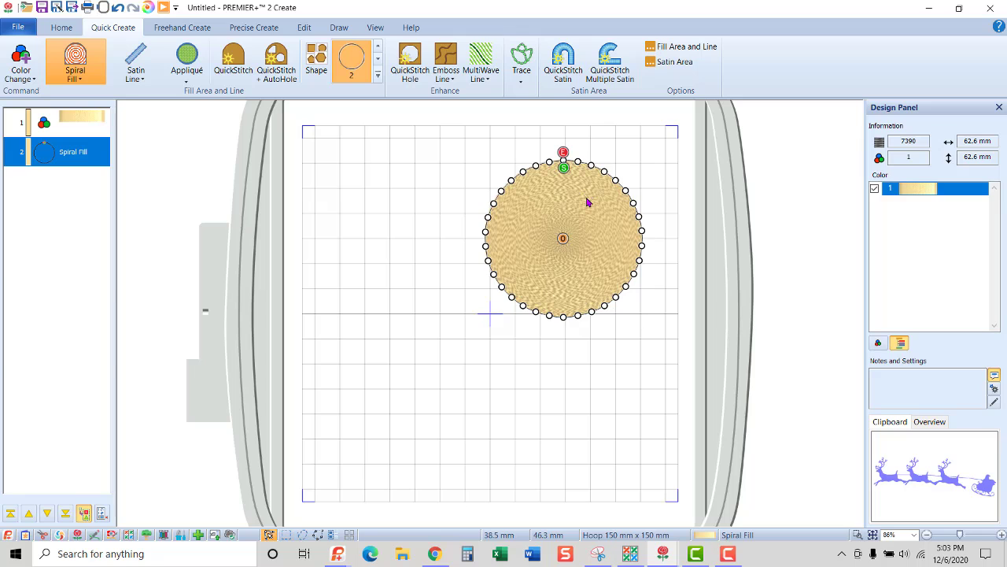
pyautogui.rightClick(588, 197)
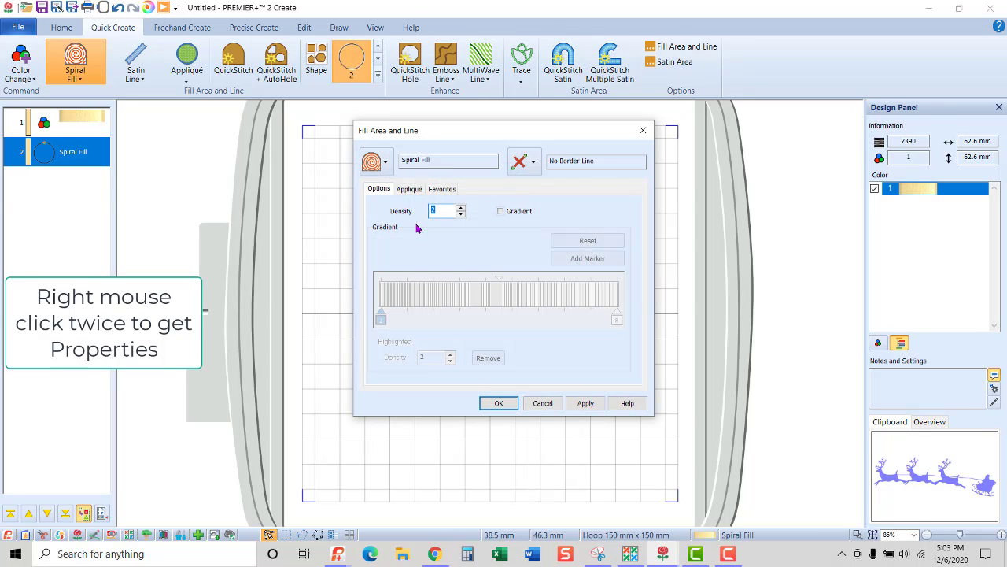
pyautogui.click(501, 212)
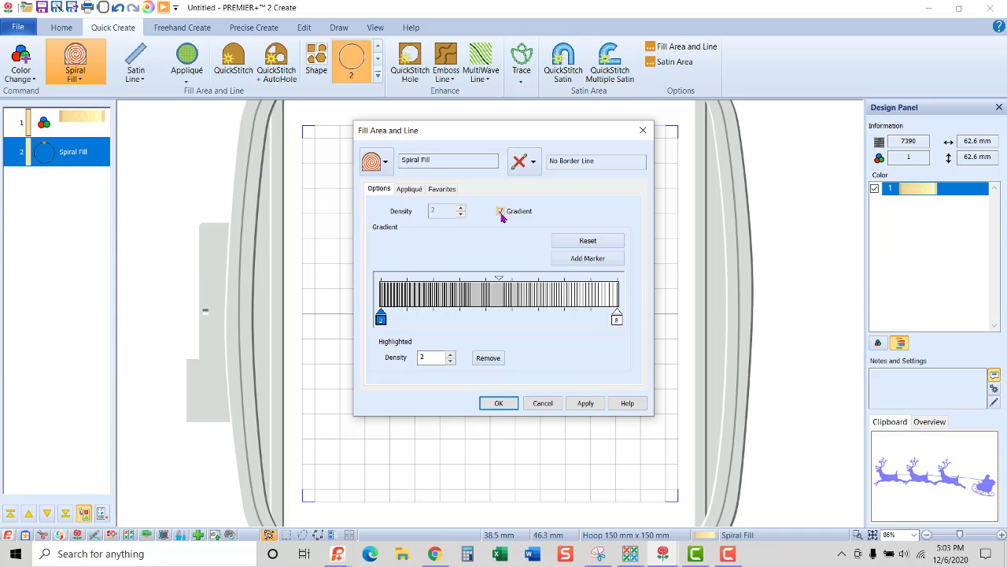
pyautogui.doubleClick(430, 358)
pyautogui.write('5')
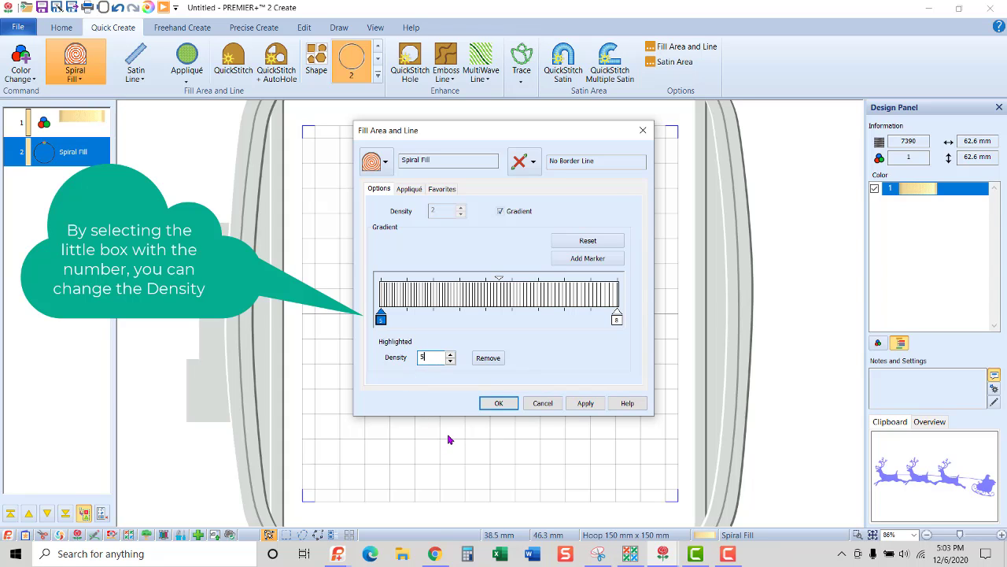
pyautogui.click(618, 320)
pyautogui.write('2')
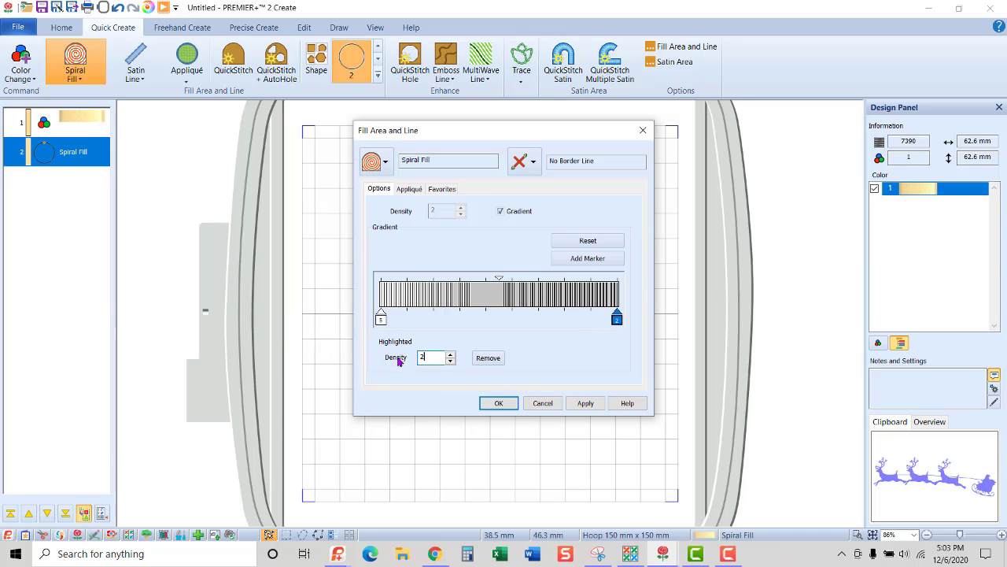
pyautogui.write('5')
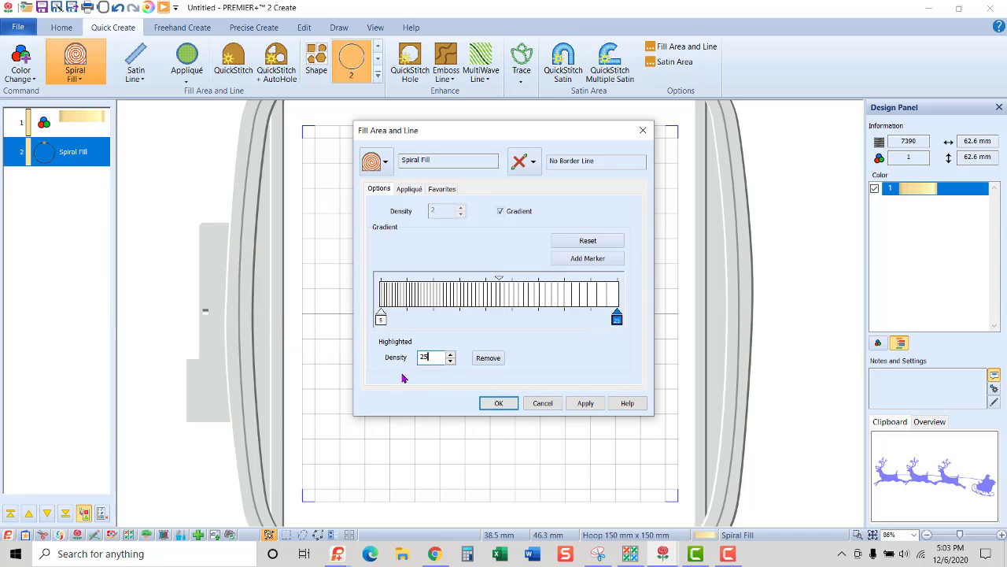
pyautogui.click(503, 403)
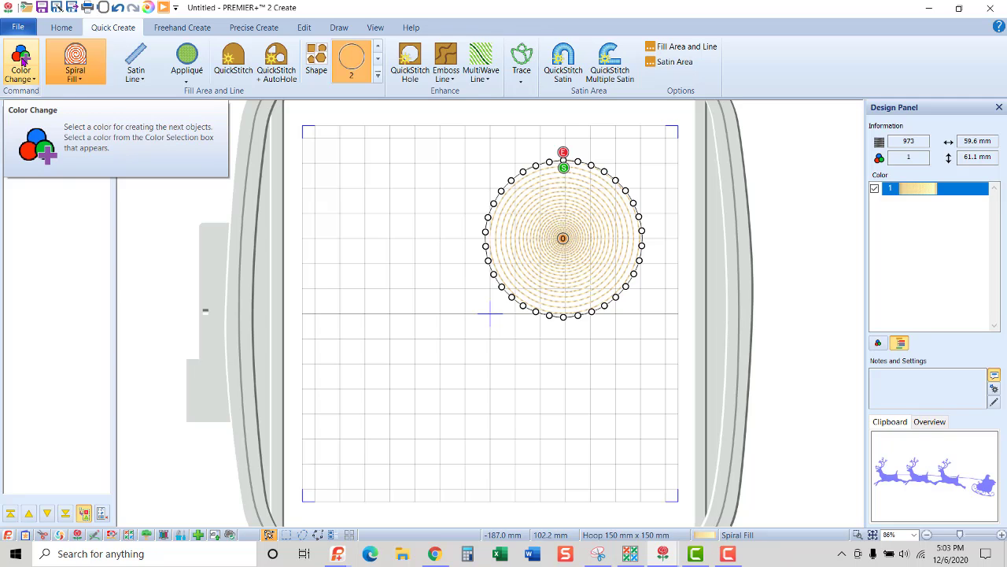
# Add a color change after the circle to Robison-Anton Rayon 40 thread 2527, Soldier Blue
pyautogui.click(23, 59)
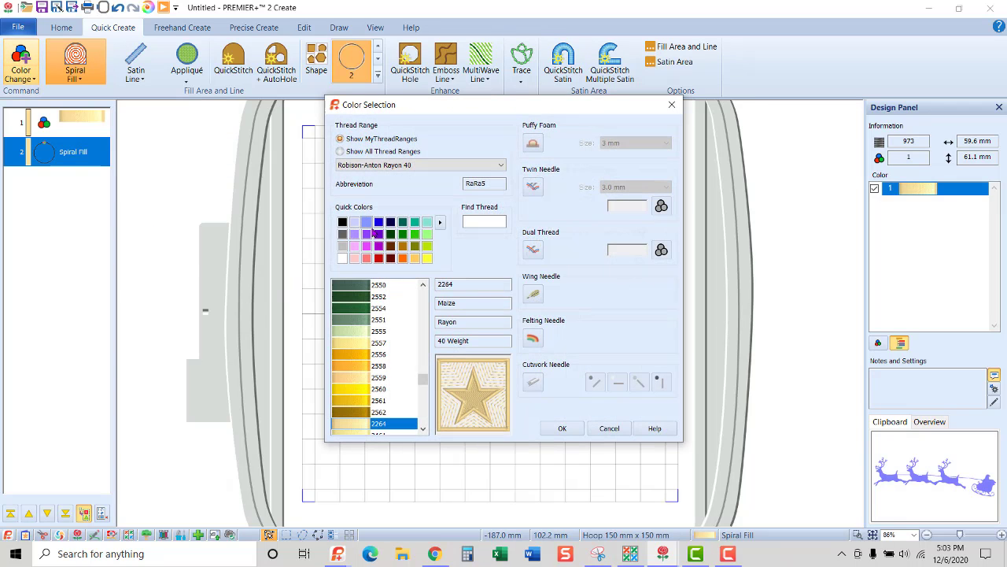
pyautogui.click(368, 234)
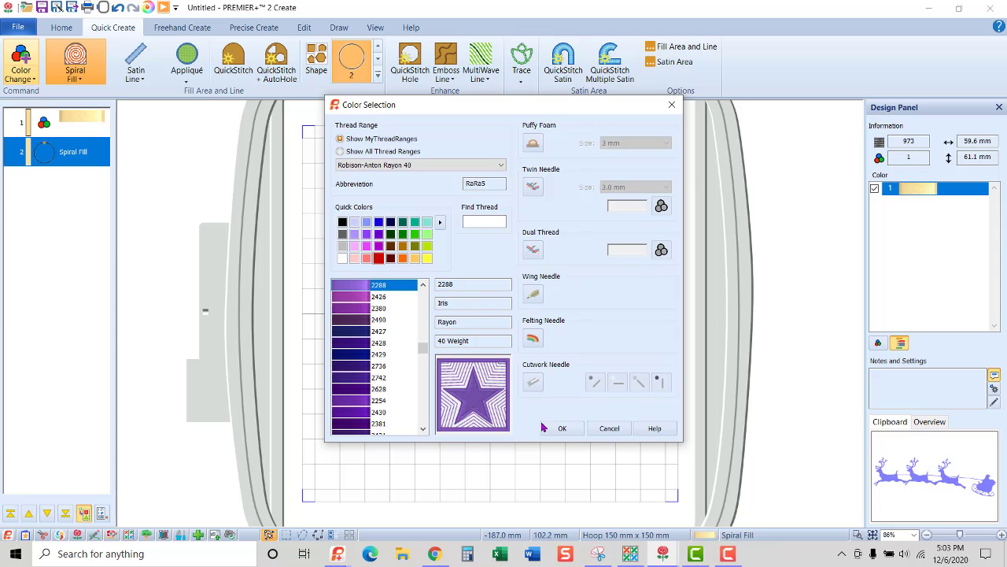
pyautogui.click(378, 225)
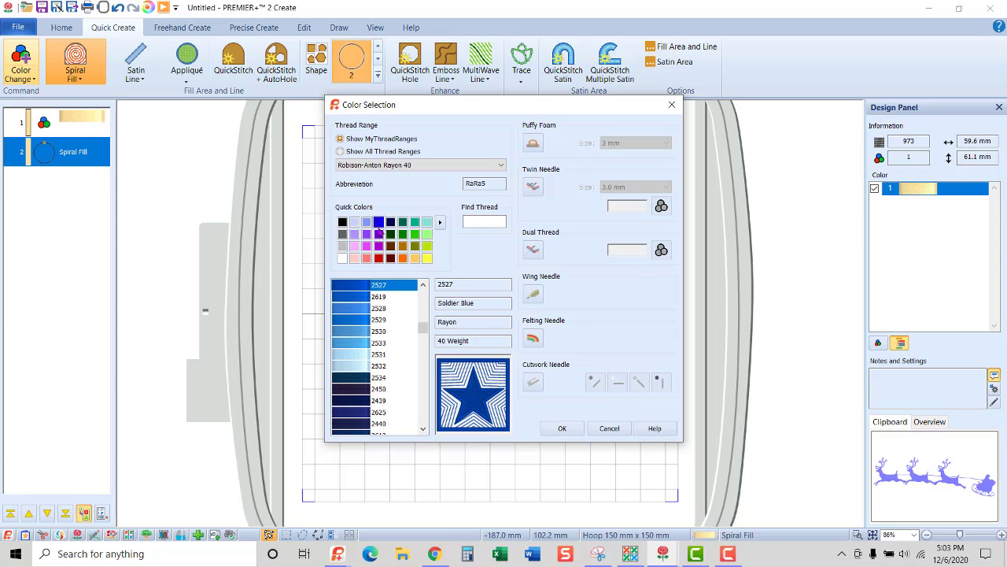
pyautogui.click(561, 428)
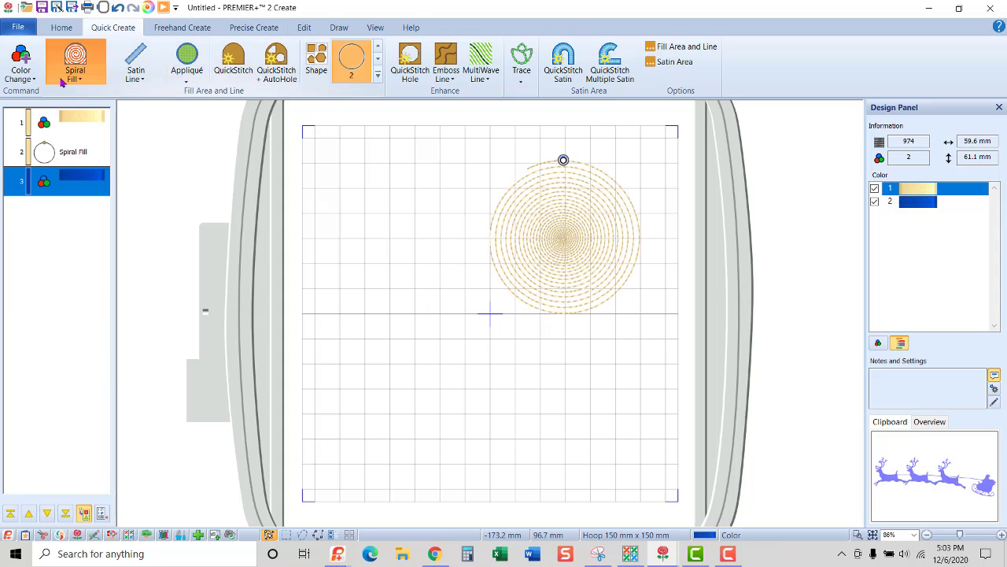
# Insert square shape 1 with a Spiral Fill and Running Stitch border, and enlarge it proportionally about its centre to about 146 mm
pyautogui.click(378, 76)
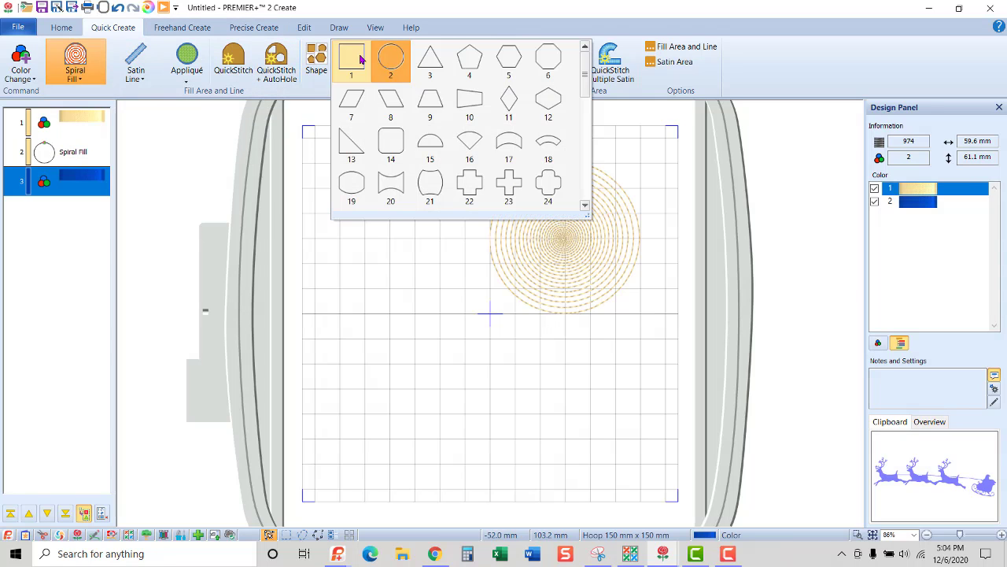
pyautogui.click(362, 59)
pyautogui.click(81, 183)
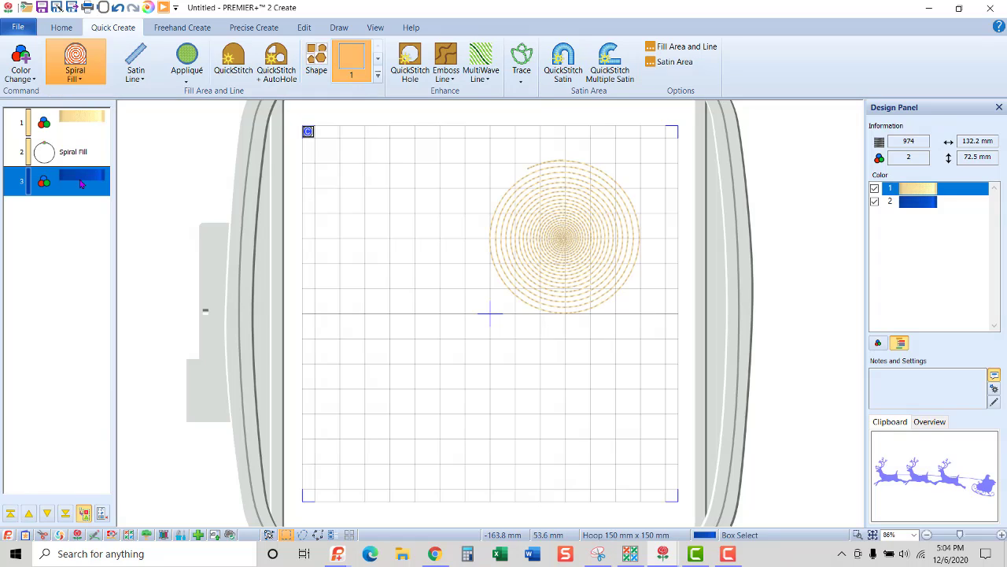
pyautogui.click(136, 79)
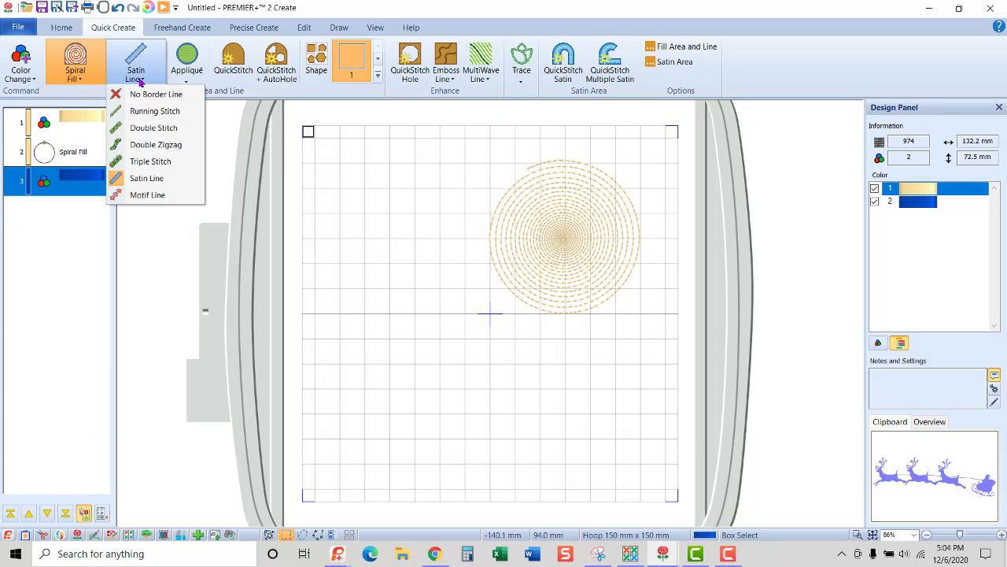
pyautogui.click(146, 109)
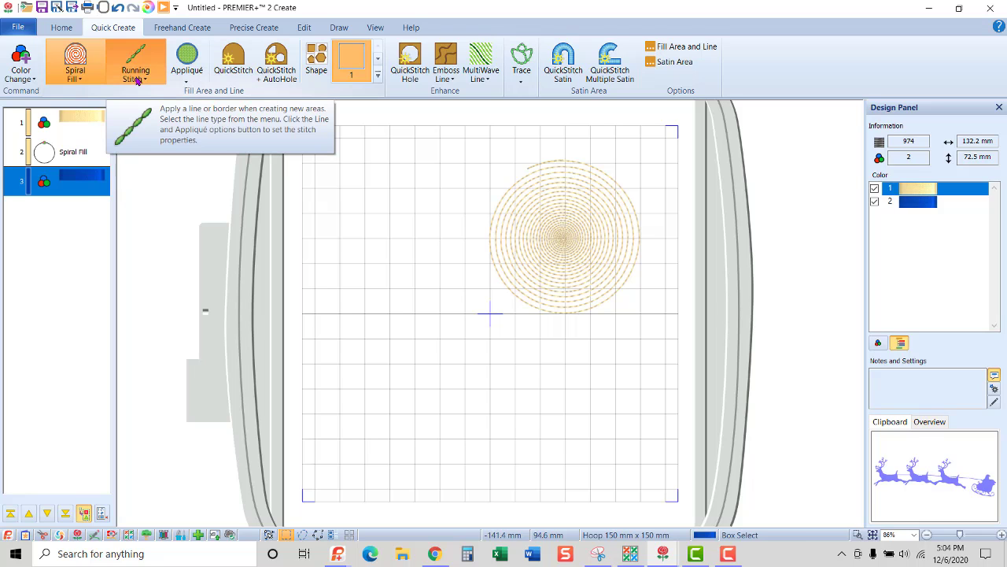
pyautogui.click(319, 61)
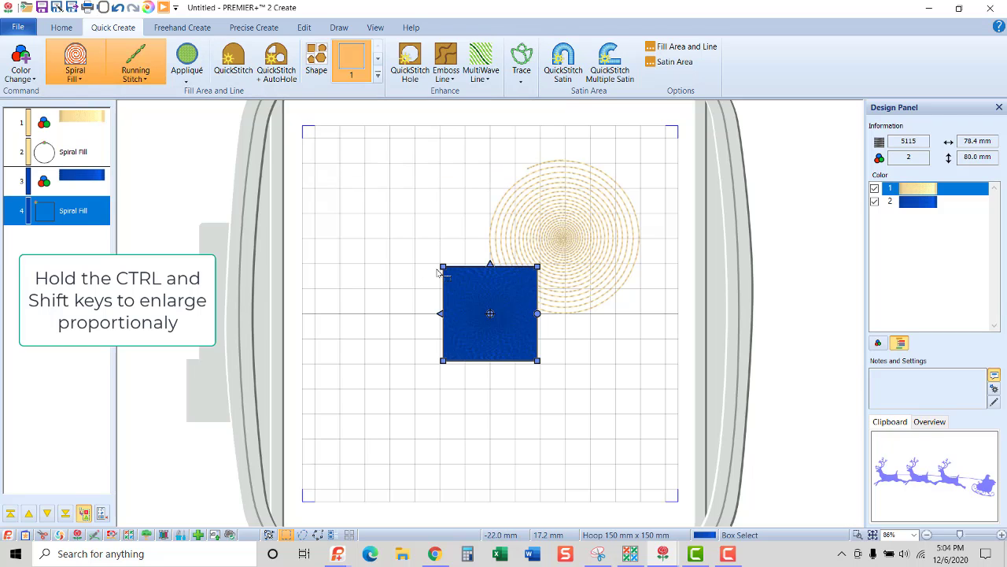
pyautogui.moveTo(441, 267); pyautogui.dragTo(309, 127)
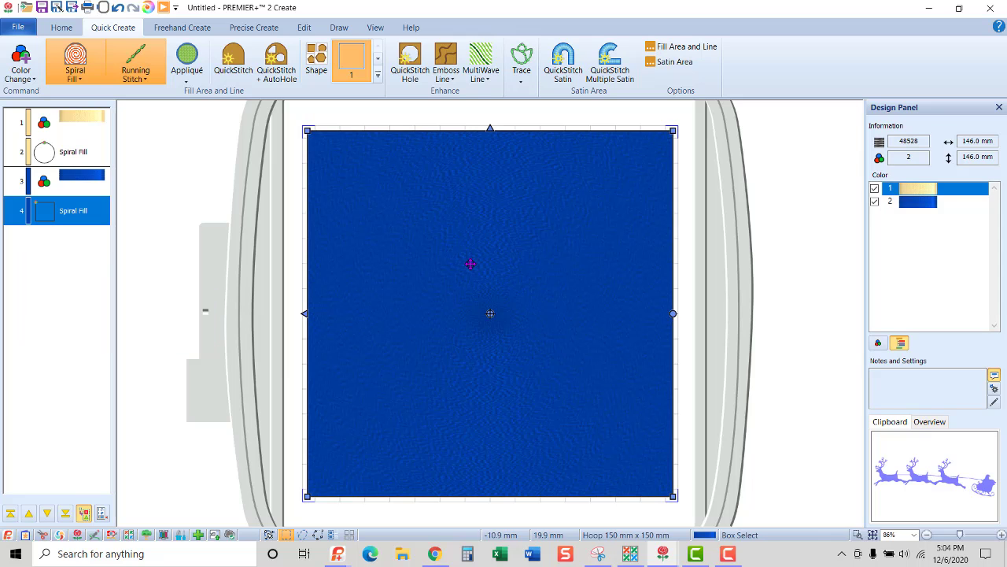
# Apply a gradient to the square's spiral fill, with density 5 at the start marker and 80 at the end marker
pyautogui.doubleClick(530, 247)
pyautogui.rightClick(531, 252)
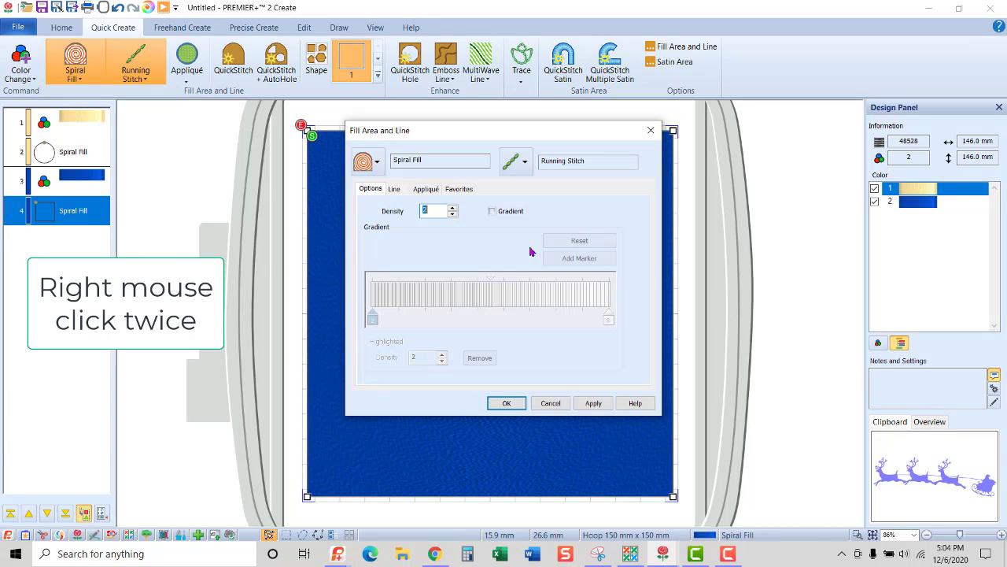
pyautogui.click(492, 211)
pyautogui.click(413, 359)
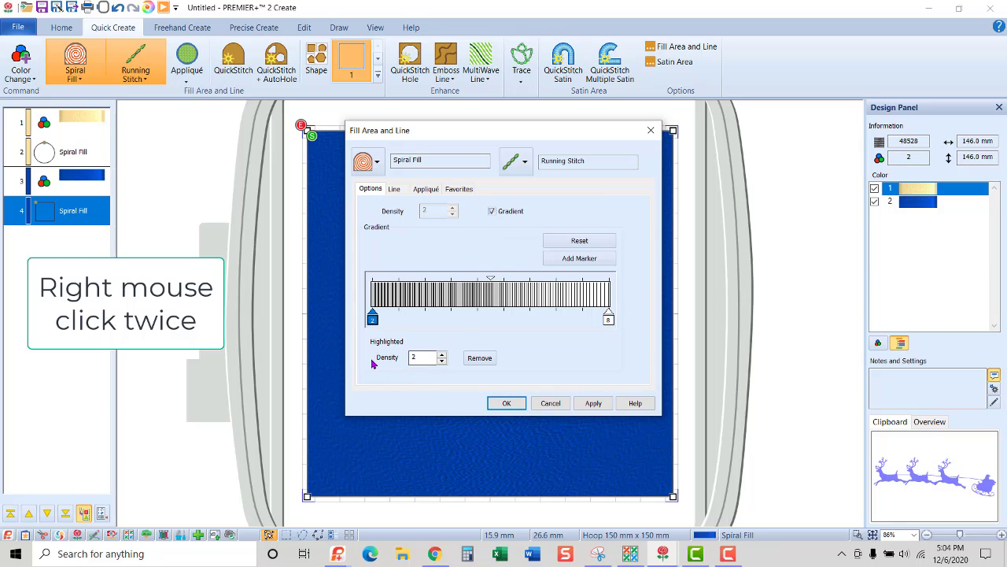
pyautogui.doubleClick(414, 357)
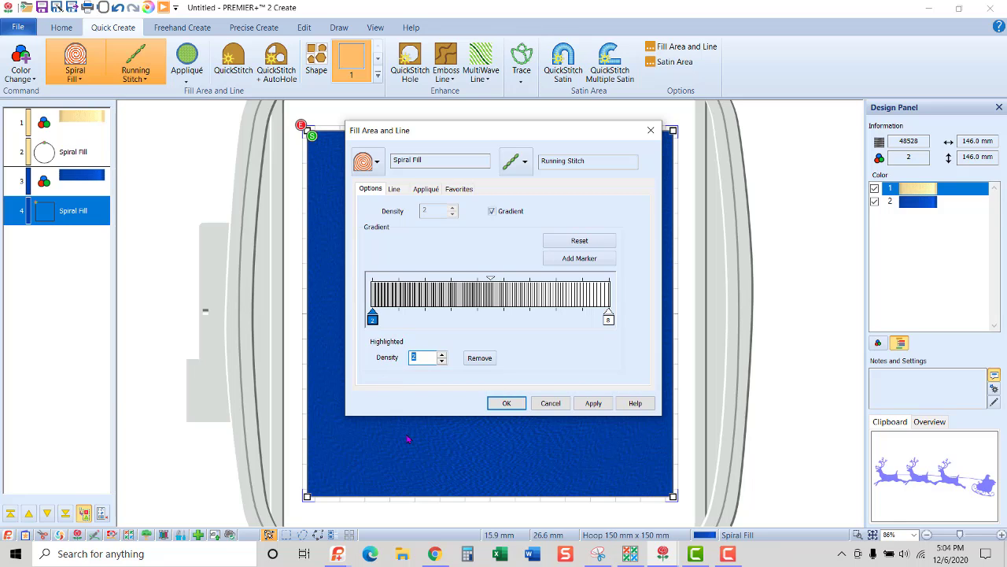
pyautogui.write('5')
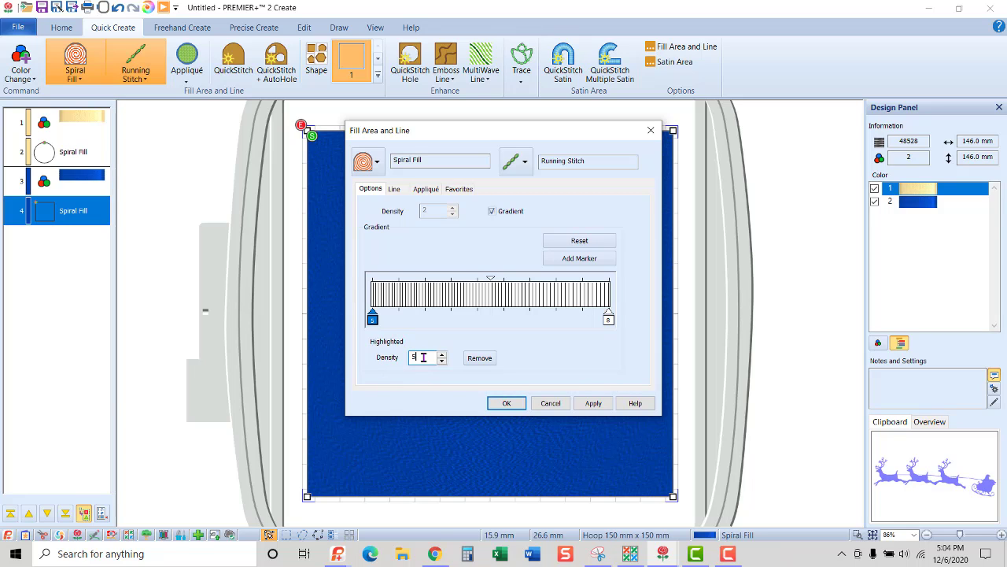
pyautogui.click(609, 320)
pyautogui.write('0')
pyautogui.click(512, 403)
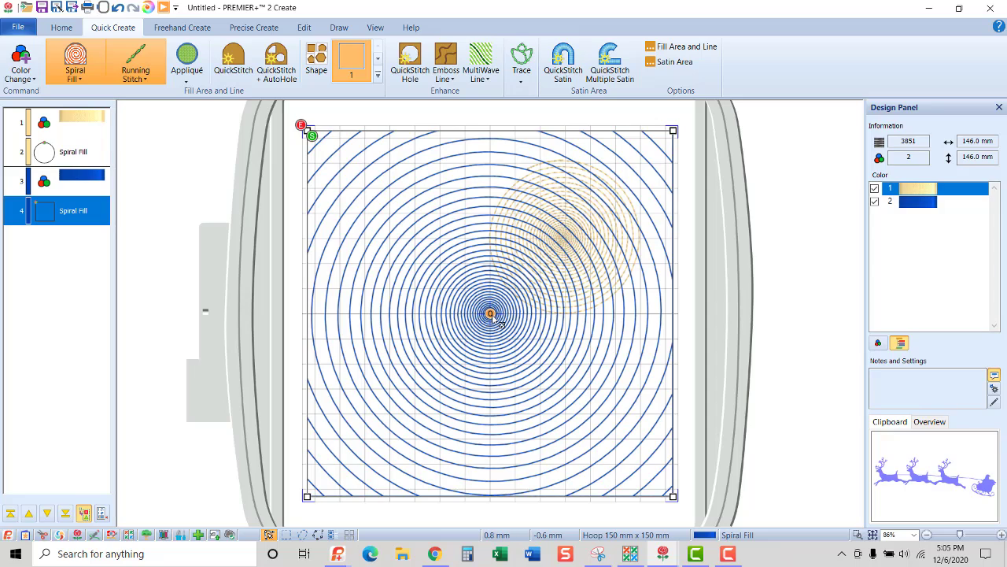
# Move the square's spiral origin onto the centre of the moon circle and set the gradient's start marker density to 10
pyautogui.moveTo(491, 314); pyautogui.dragTo(563, 238)
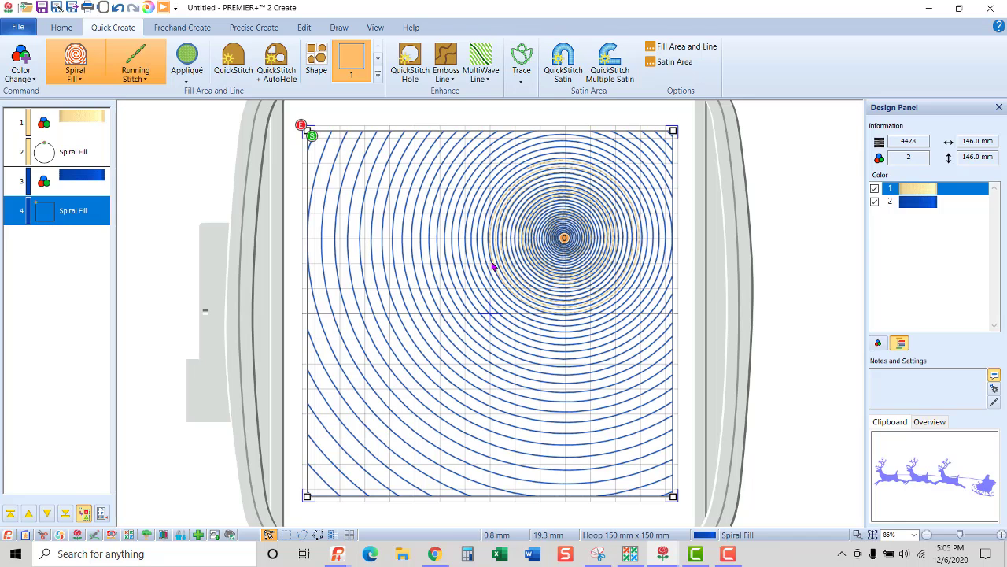
pyautogui.doubleClick(475, 284)
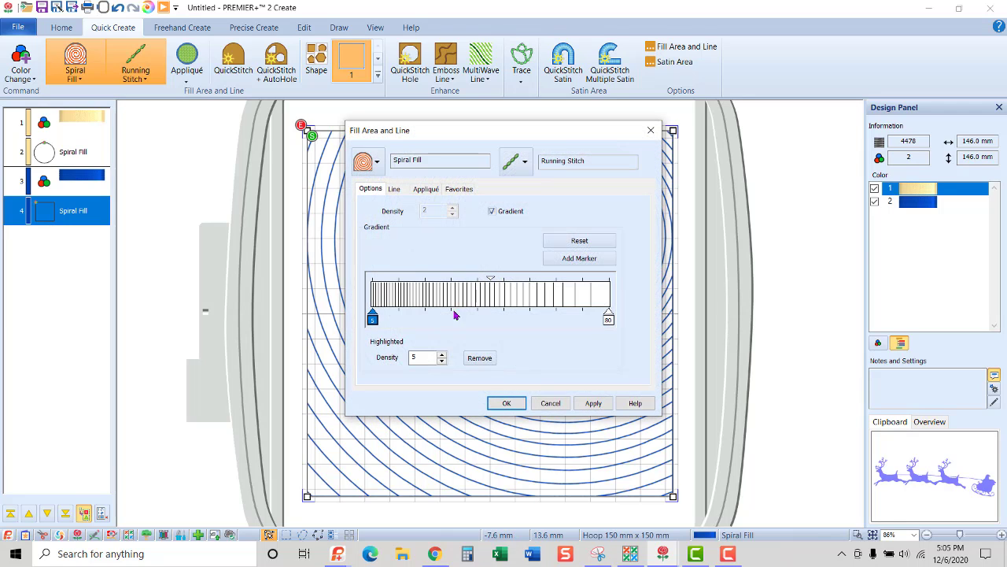
pyautogui.doubleClick(423, 358)
pyautogui.write('10')
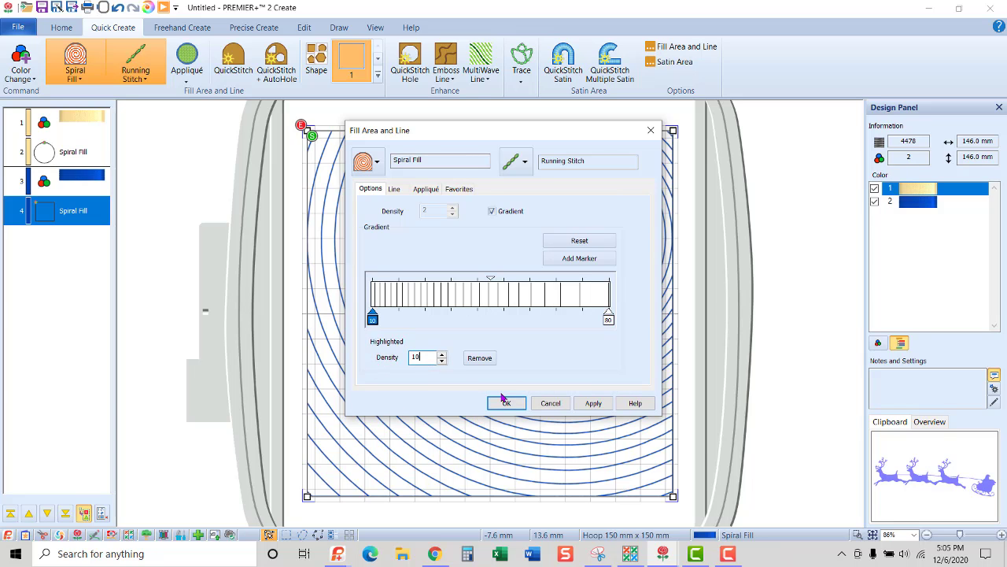
pyautogui.click(500, 403)
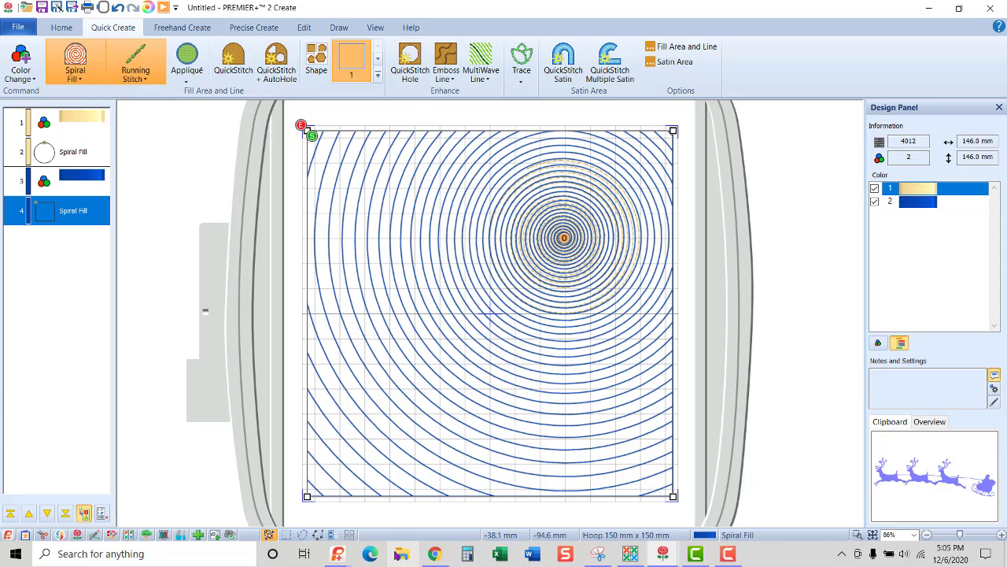
# Switch to Chrome and search for "santa sleigh clipart black and white free printables"
pyautogui.click(435, 553)
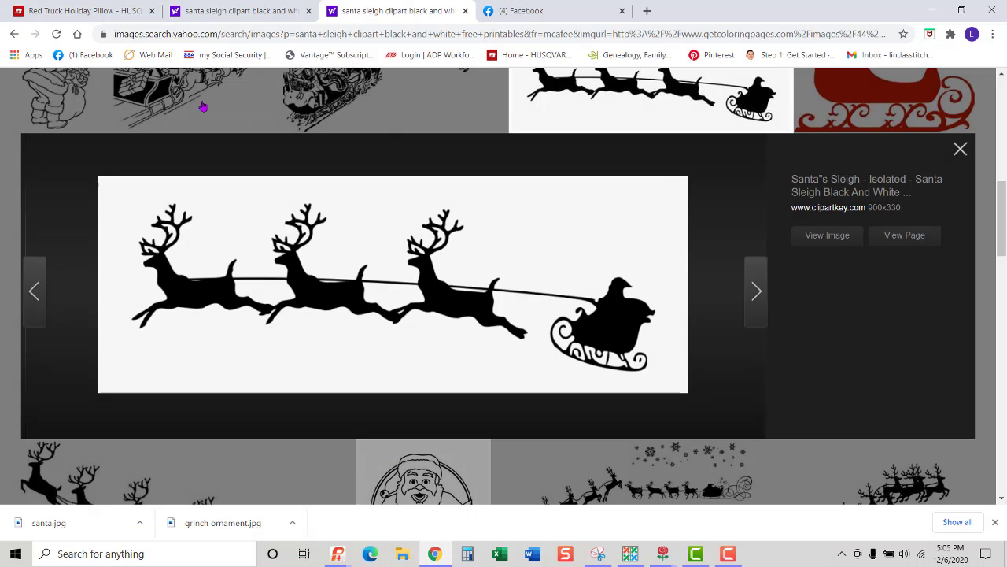
pyautogui.click(176, 35)
pyautogui.write('sant')
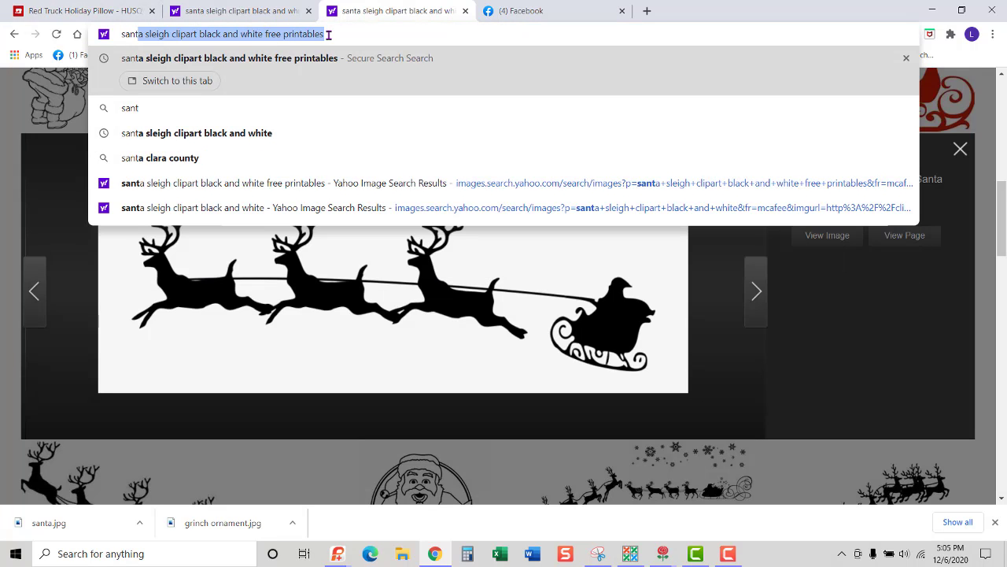
pyautogui.press('Right')
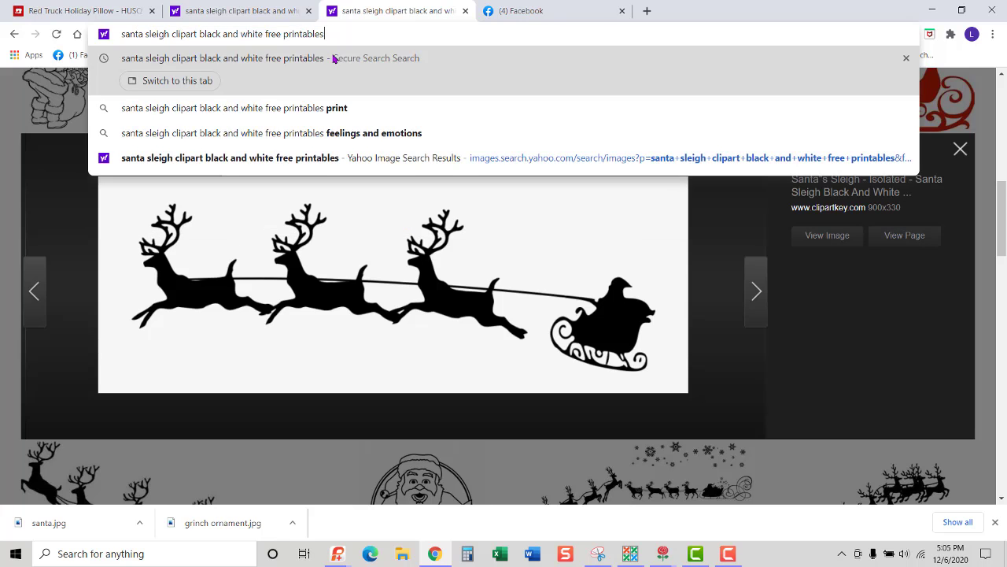
pyautogui.press('Return')
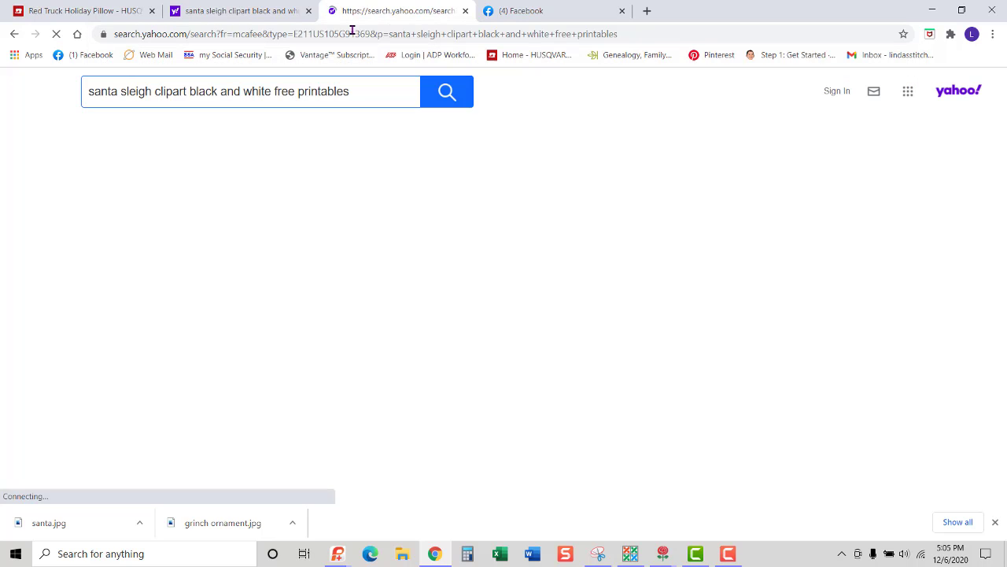
# Browse the image results and open the black clipart of four reindeer pulling Santa's sleigh from clipart-library.com
pyautogui.click(349, 359)
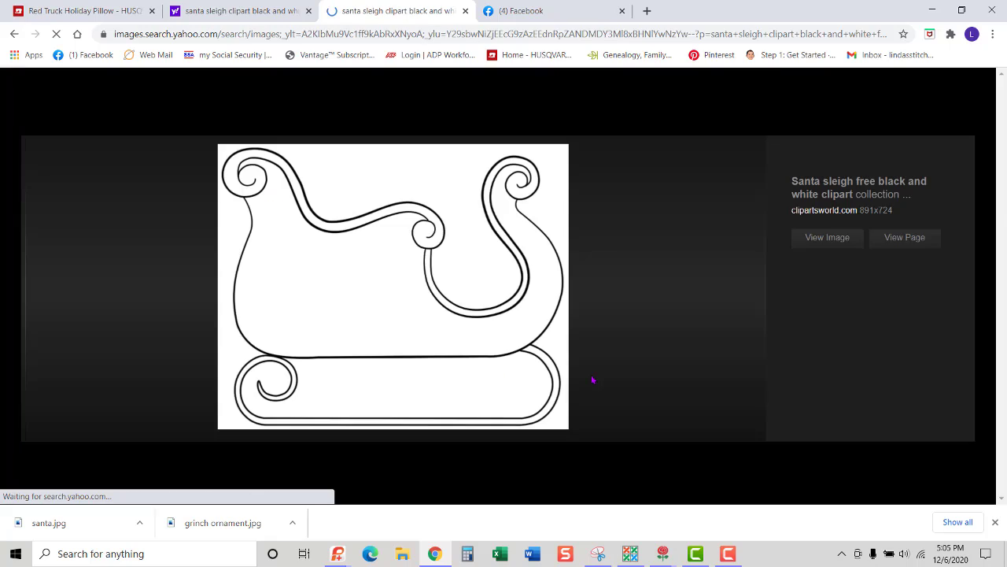
pyautogui.click(614, 340)
pyautogui.scroll(-3, 614, 339)
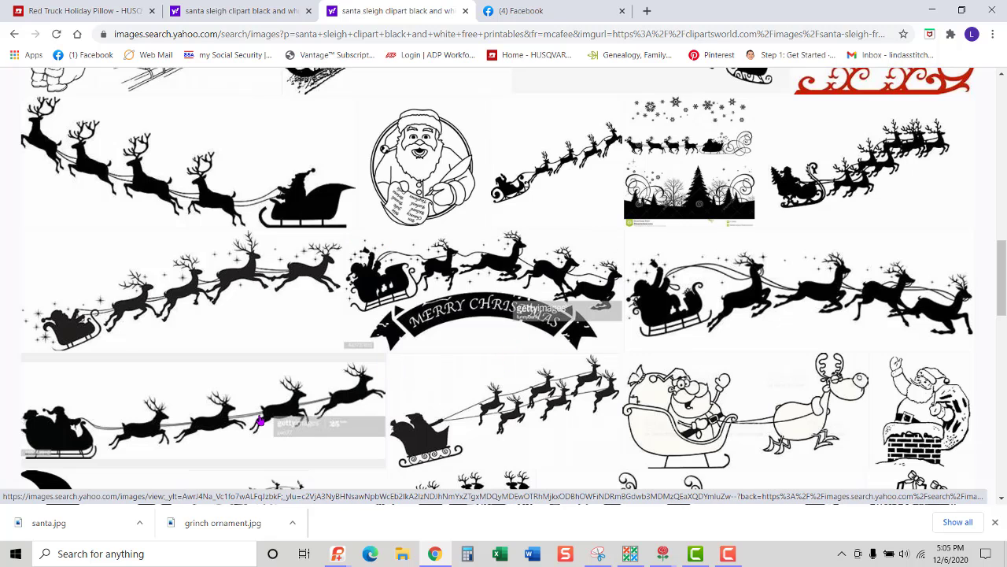
pyautogui.scroll(-3, 646, 332)
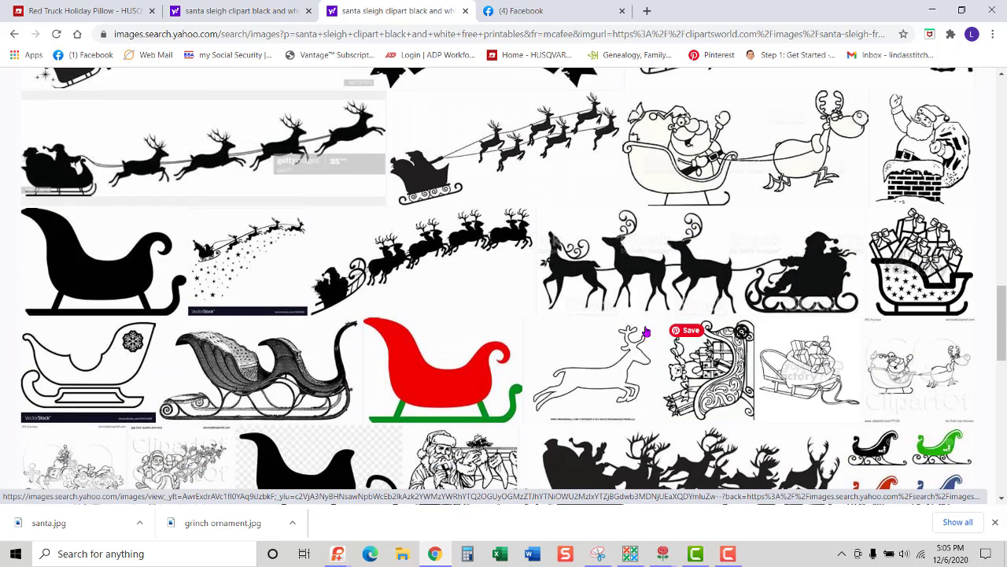
pyautogui.scroll(-3, 646, 332)
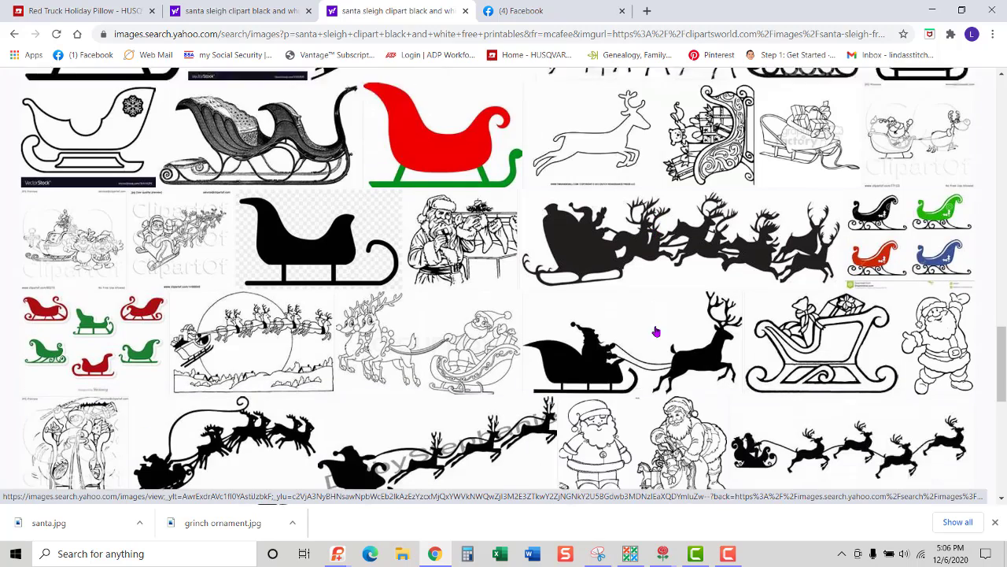
pyautogui.scroll(-3, 669, 368)
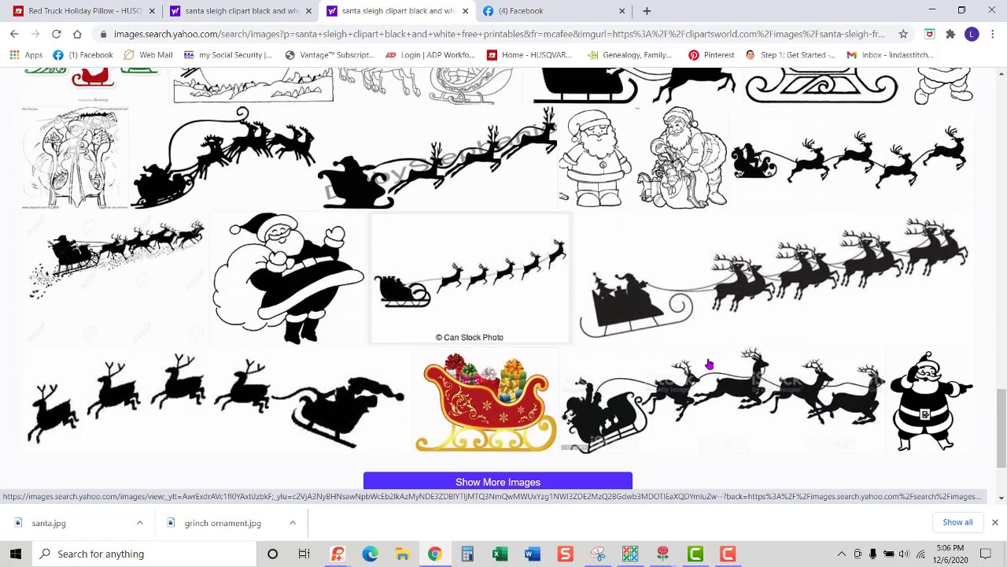
pyautogui.scroll(-2, 709, 364)
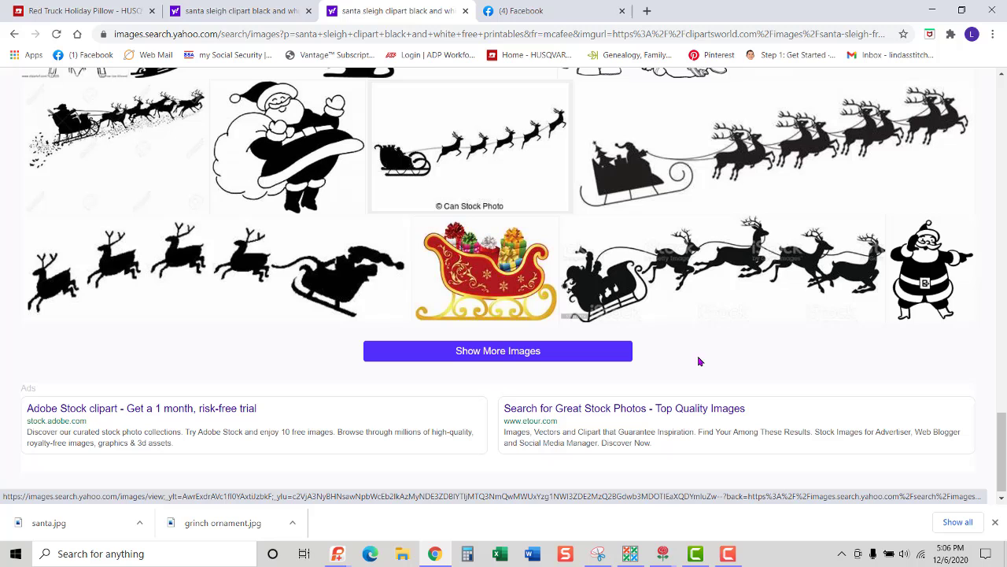
pyautogui.click(266, 273)
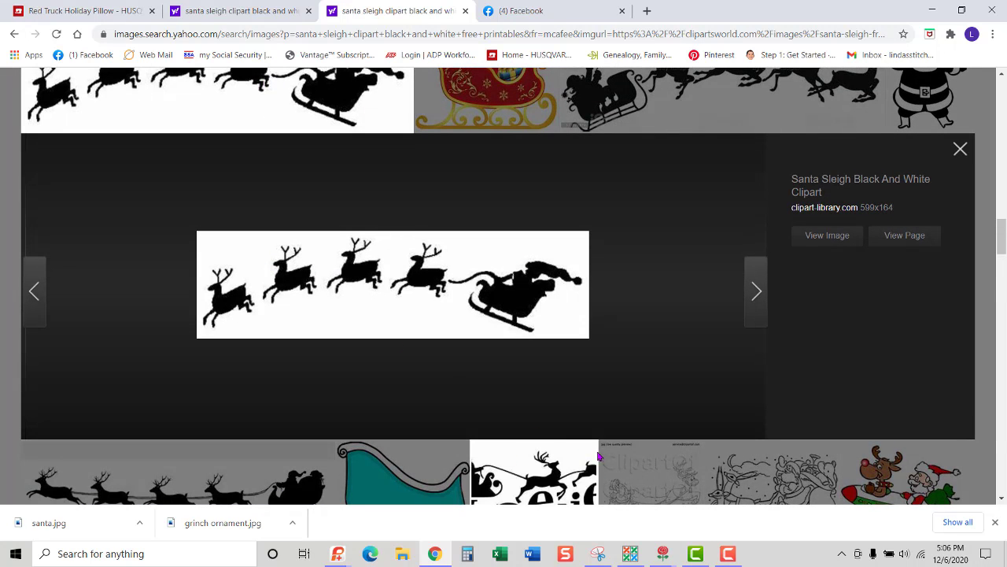
# Capture the reindeer and sleigh picture as a new rectangular snip with the Snipping Tool
pyautogui.moveTo(599, 557)
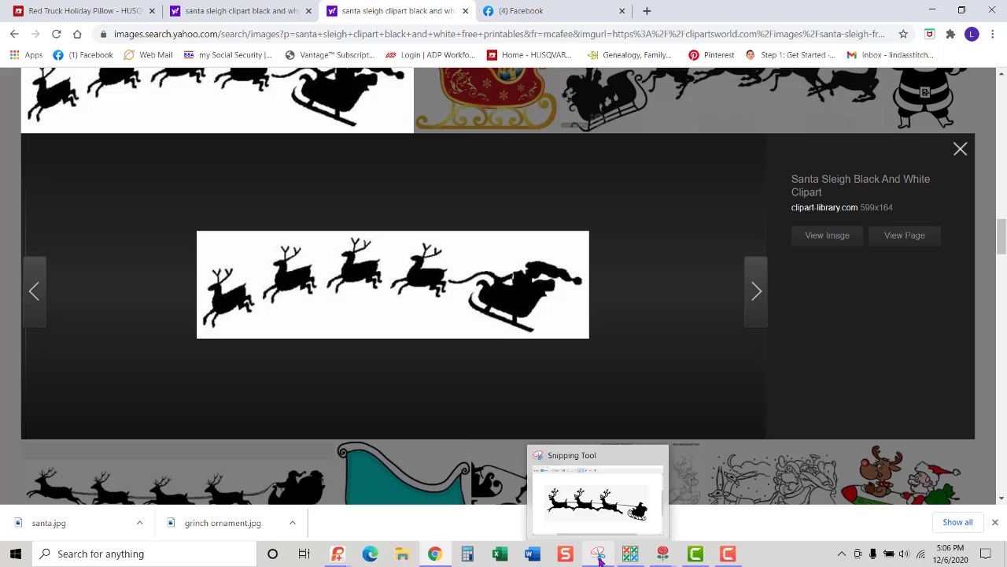
pyautogui.click(599, 557)
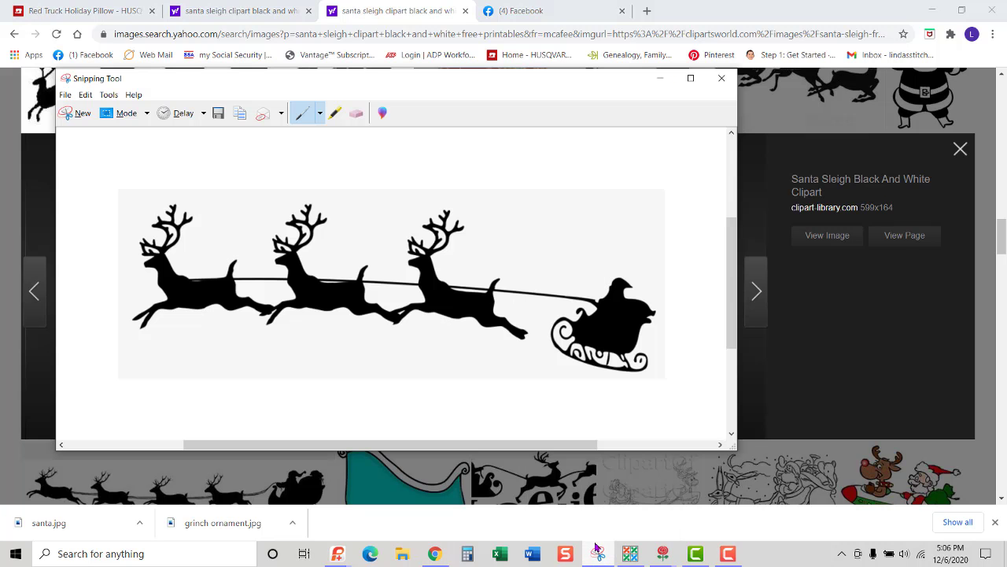
pyautogui.click(82, 114)
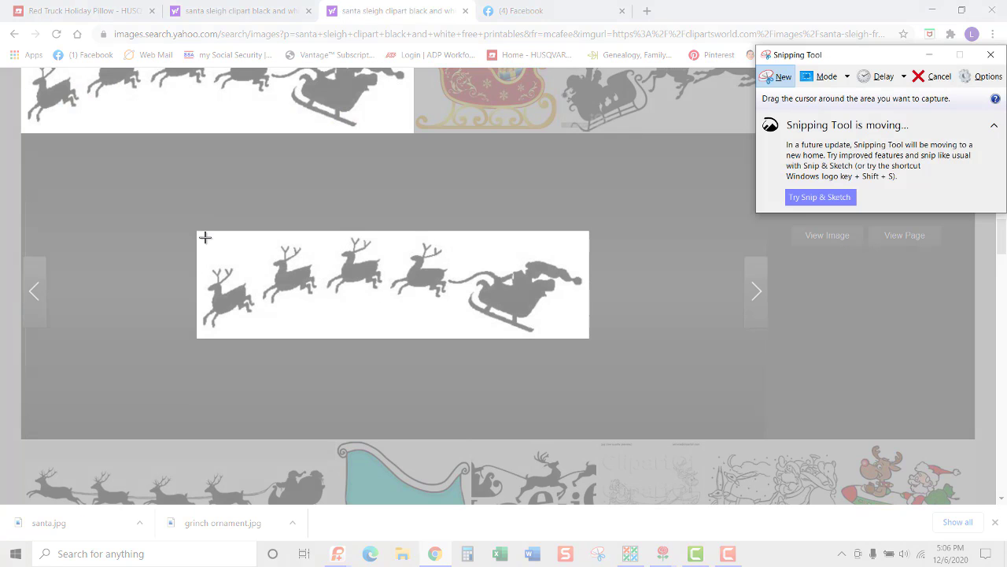
pyautogui.moveTo(196, 237); pyautogui.dragTo(587, 336)
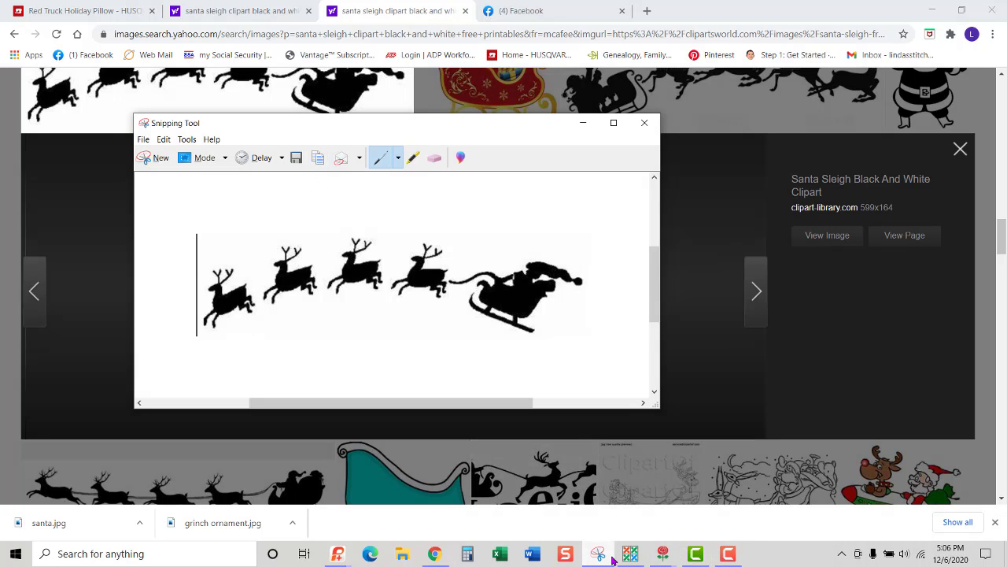
# Switch to the blank PREMIER+ 2 Create window and start a new Create Express Embroidery design in the ExpressDesign Wizard
pyautogui.click(663, 553)
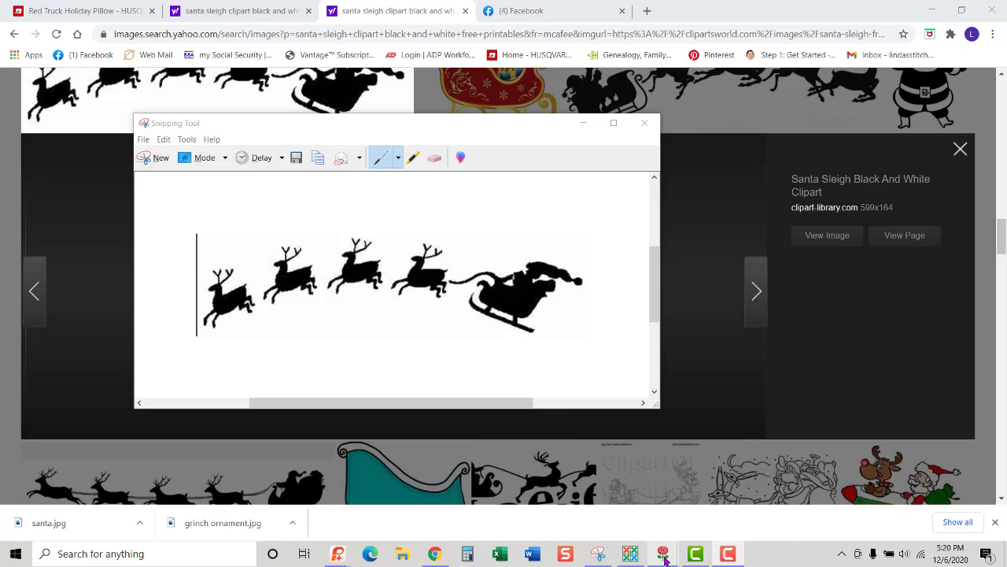
pyautogui.moveTo(665, 559)
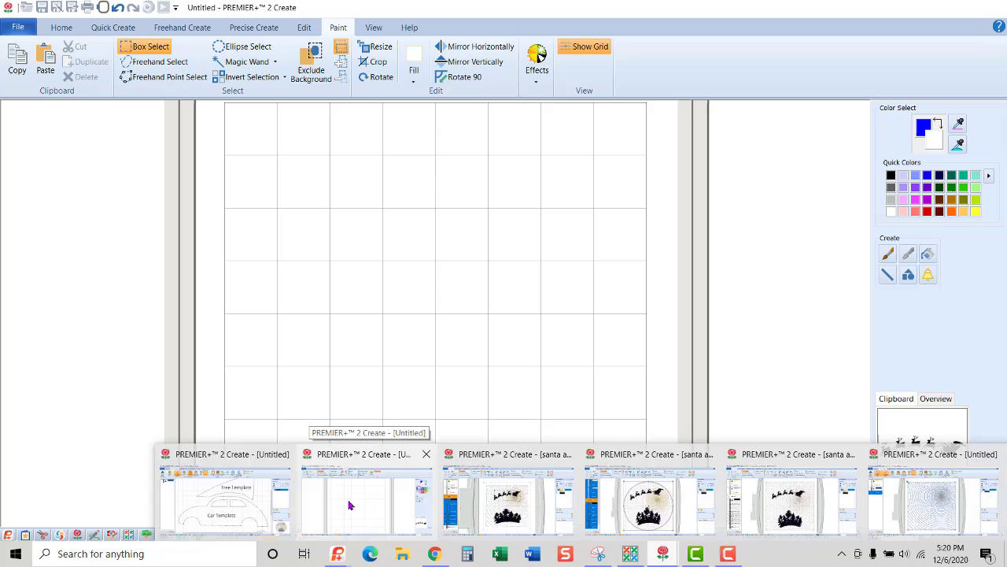
pyautogui.click(350, 505)
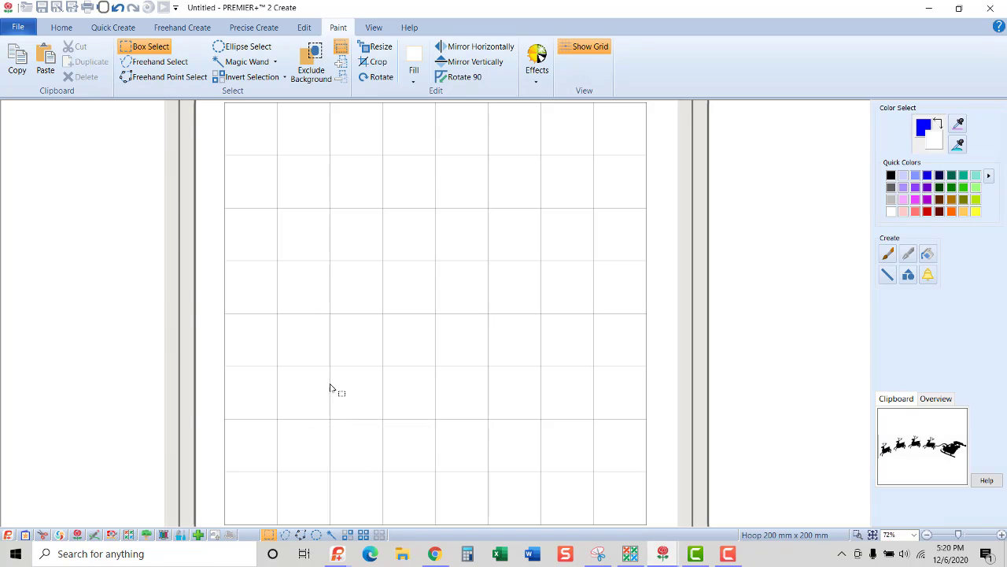
pyautogui.click(18, 27)
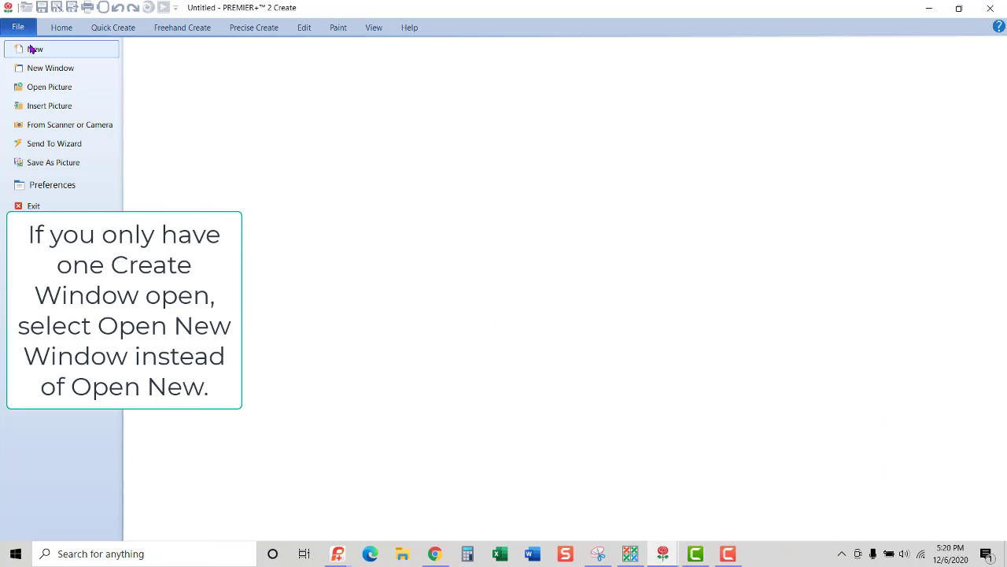
pyautogui.click(35, 49)
pyautogui.click(501, 305)
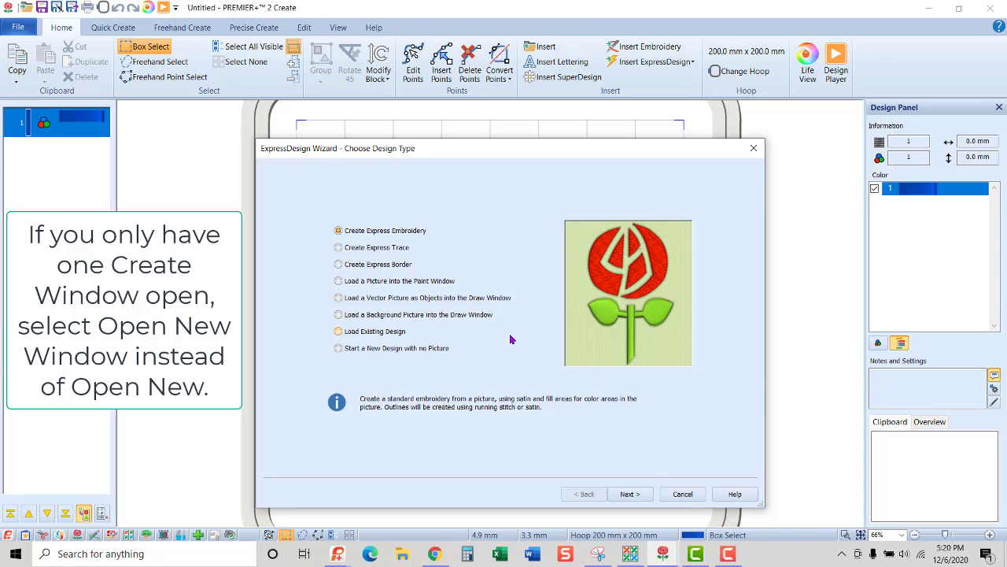
pyautogui.moveTo(598, 554)
pyautogui.click(622, 494)
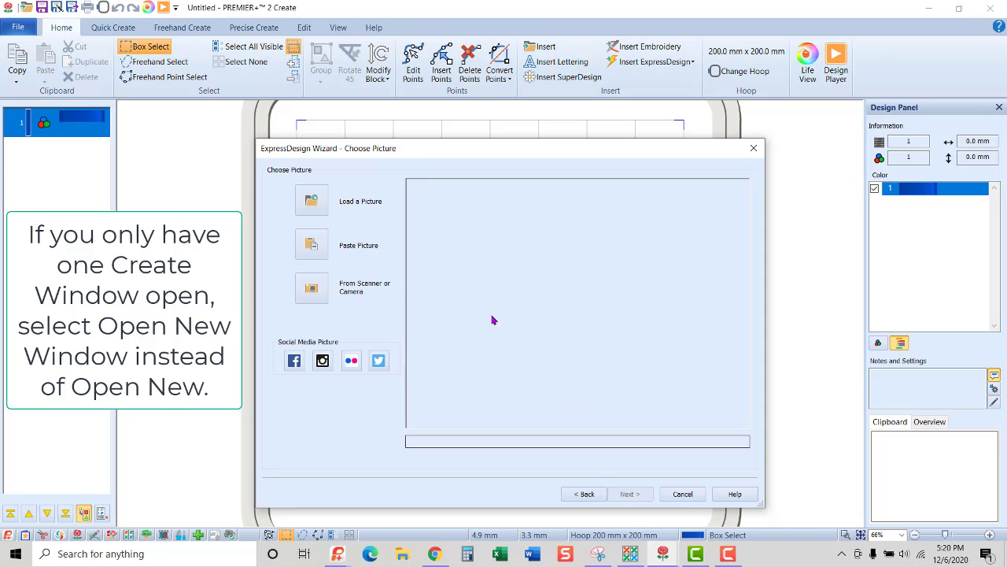
# Paste the captured sleigh picture into the wizard and crop its left and bottom edges slightly to exclude the dark border line
pyautogui.click(312, 246)
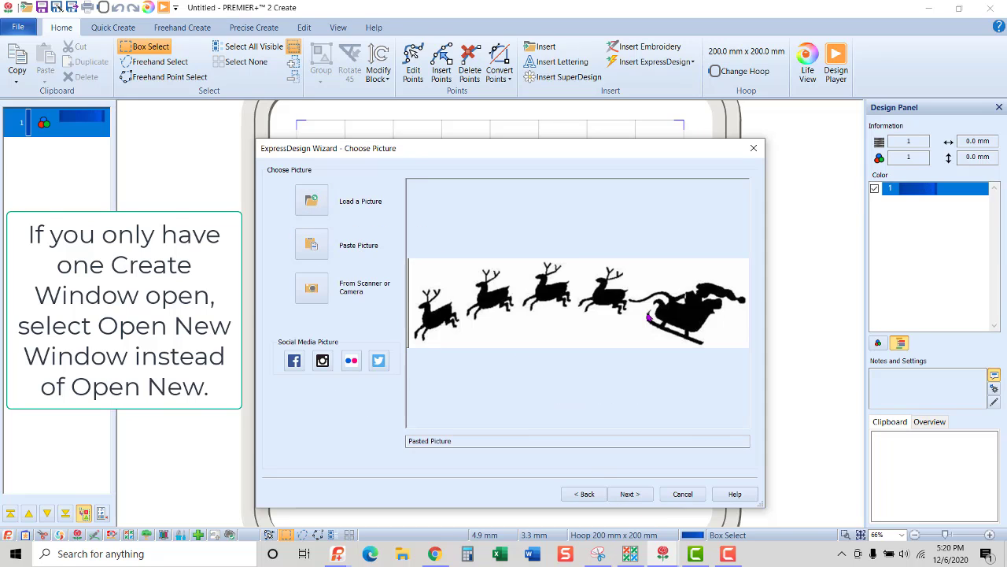
pyautogui.click(634, 493)
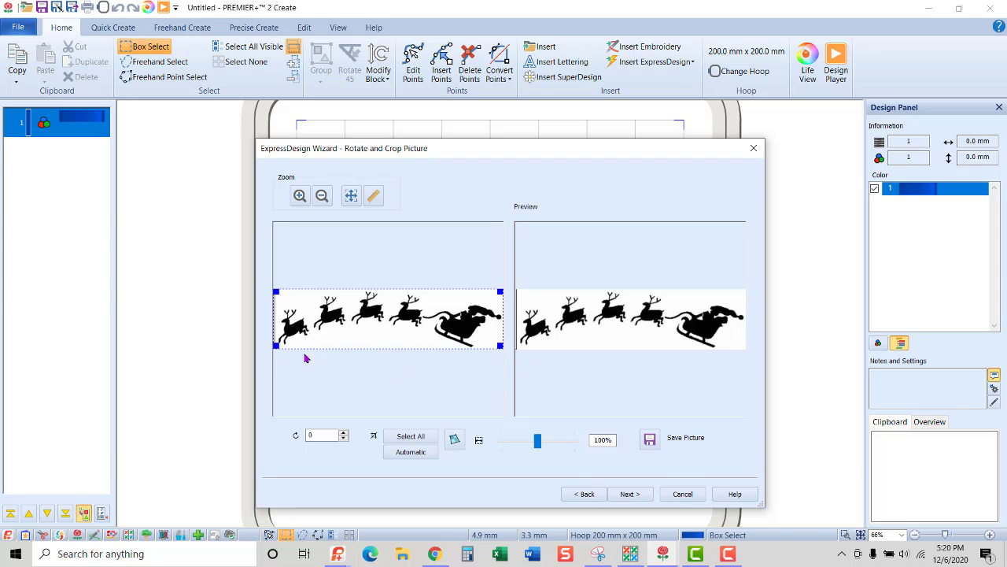
pyautogui.moveTo(276, 344); pyautogui.dragTo(276, 342)
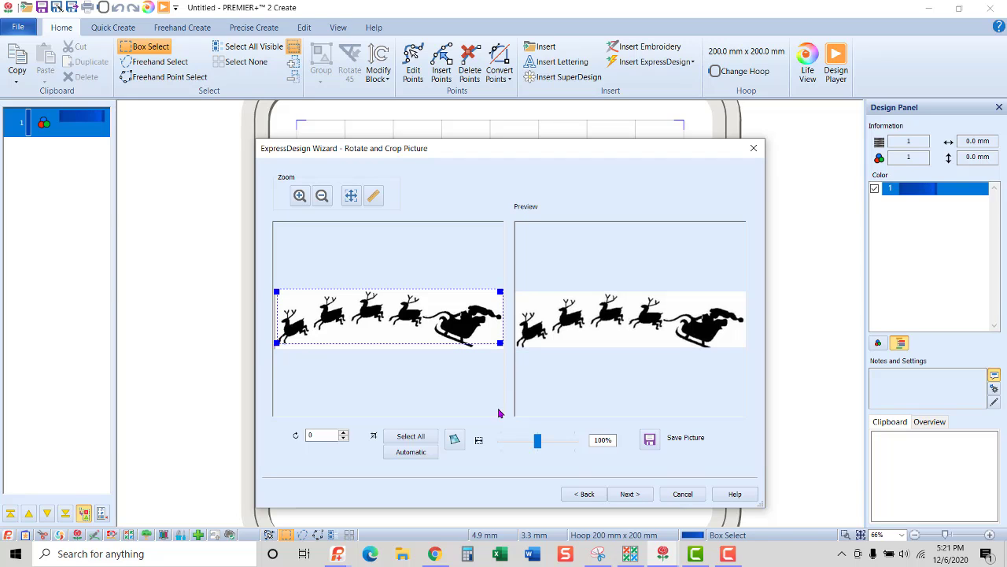
pyautogui.click(639, 494)
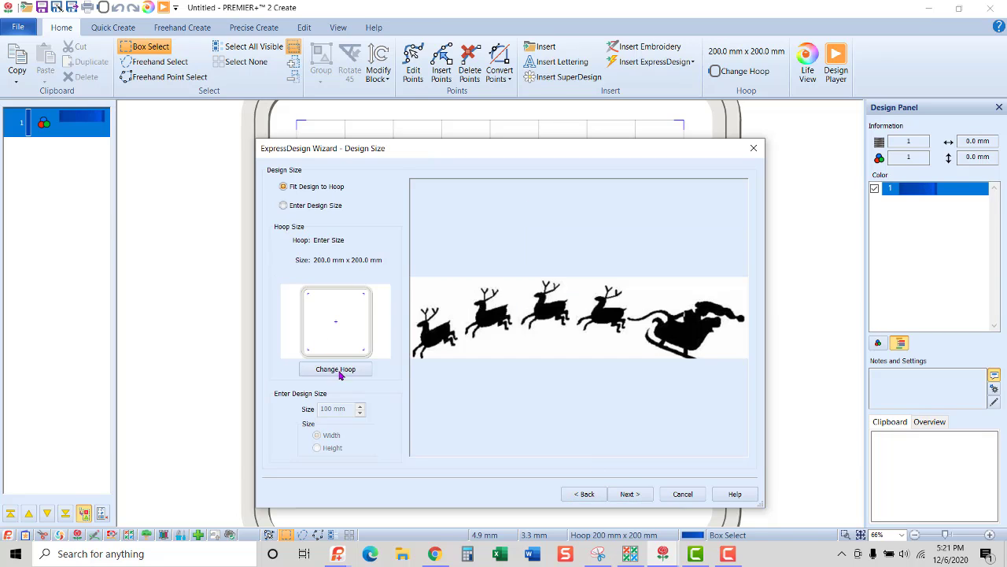
# Create the sleigh design at an entered width of 100 mm with 2 thread colors, all background color areas removed and the Fill stitch type
pyautogui.click(309, 207)
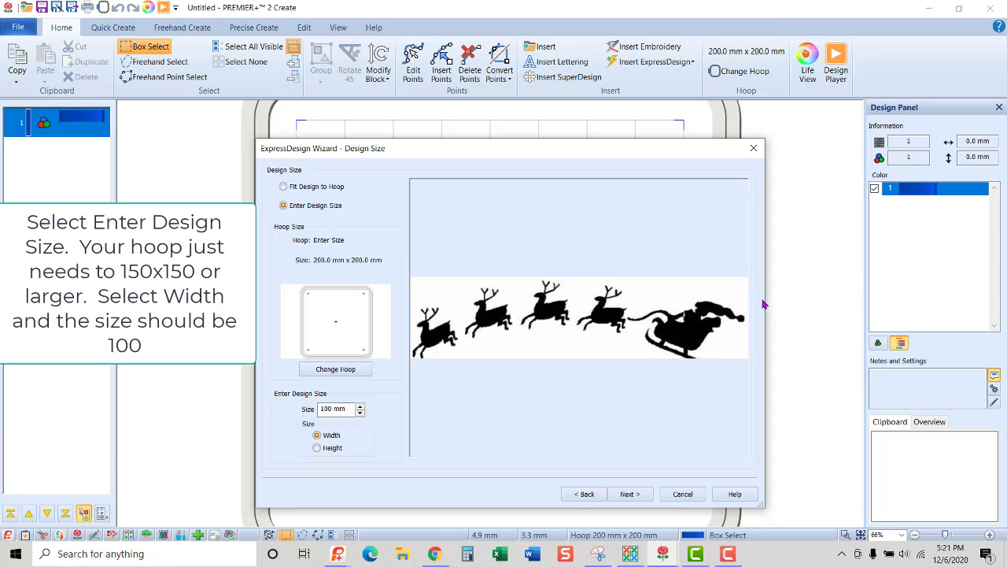
pyautogui.click(630, 493)
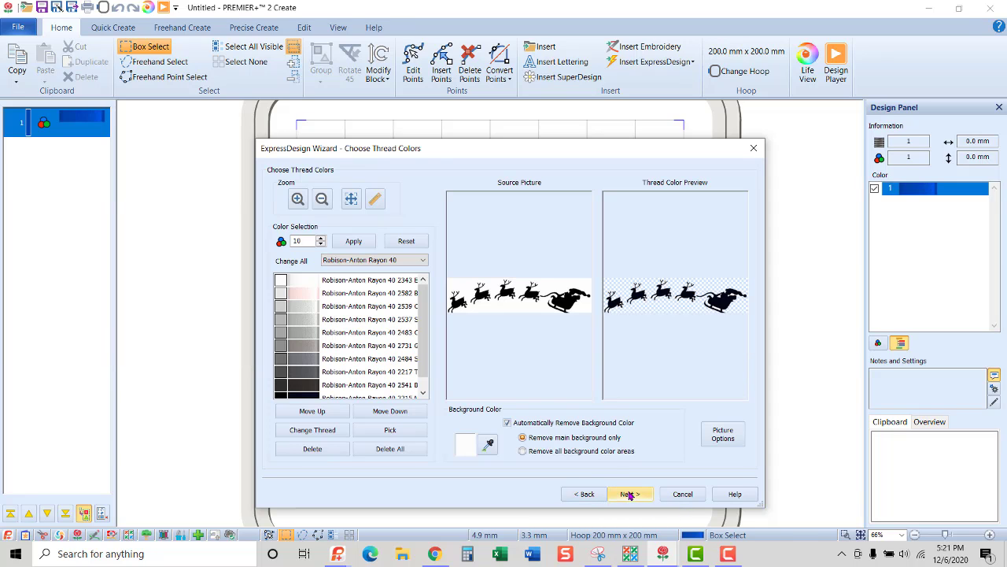
pyautogui.moveTo(311, 241); pyautogui.dragTo(254, 240)
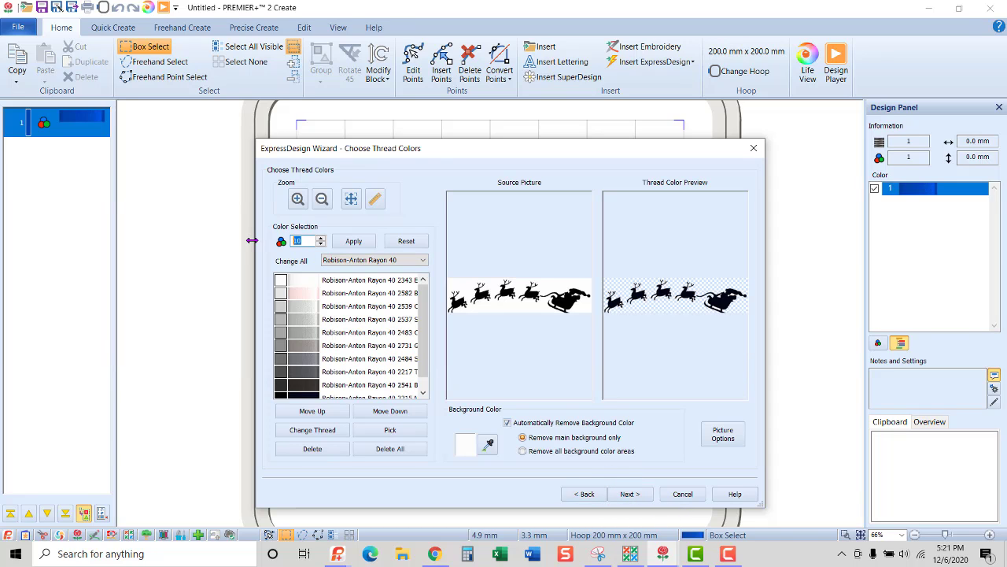
pyautogui.click(353, 241)
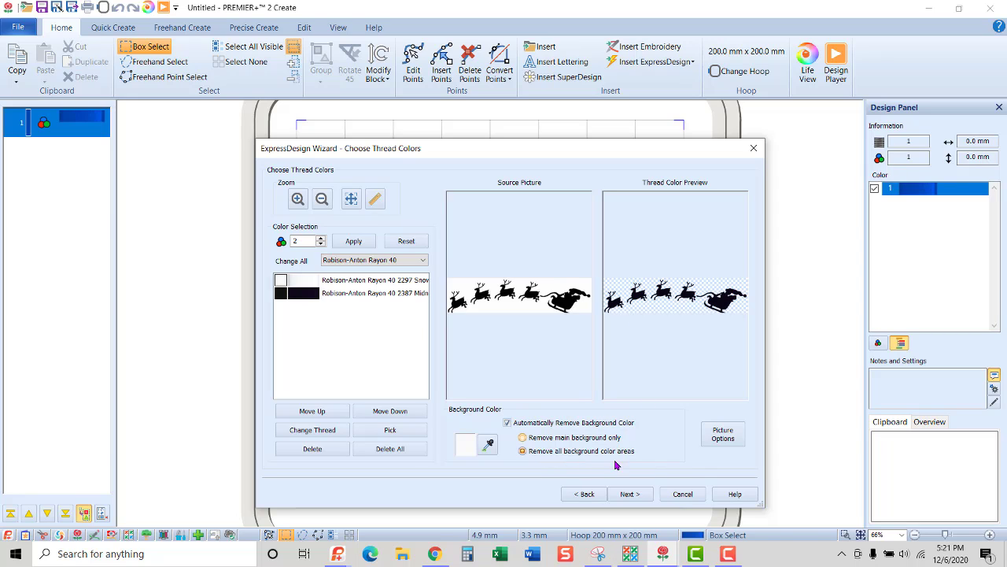
pyautogui.click(629, 493)
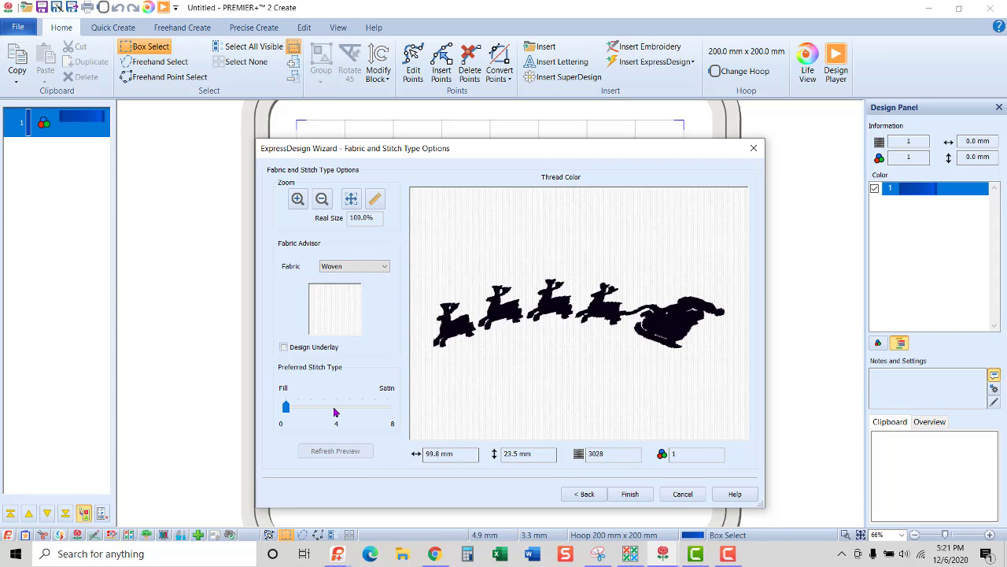
pyautogui.click(630, 494)
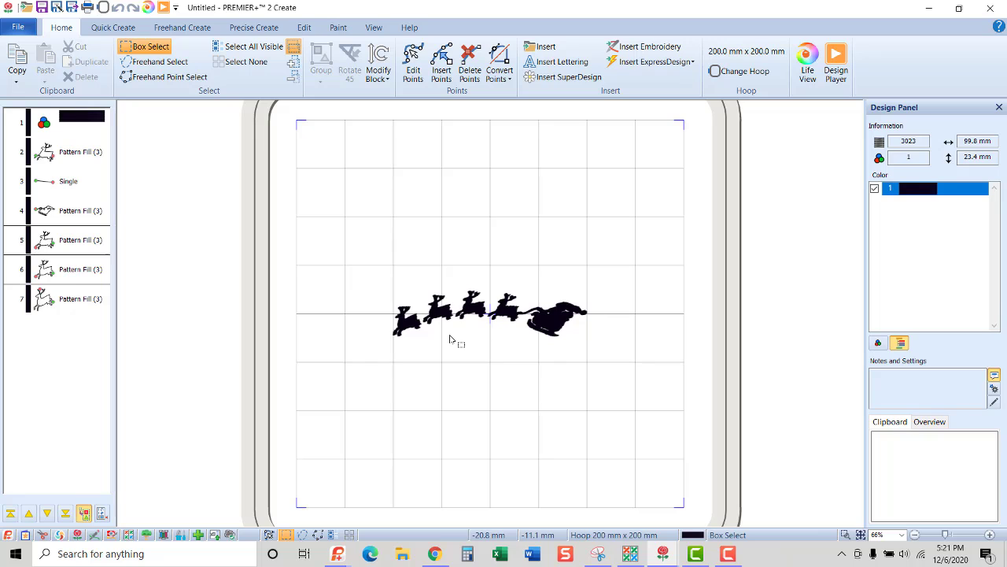
# Set the density of all the pattern fills to 4 through the global properties of the first reindeer object
pyautogui.click(81, 154)
pyautogui.rightClick(81, 154)
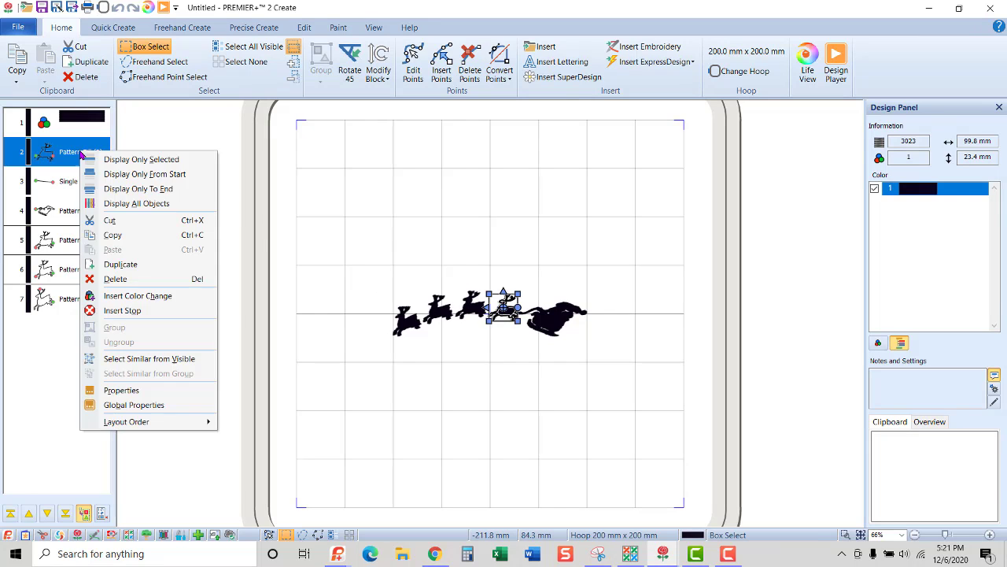
pyautogui.click(129, 405)
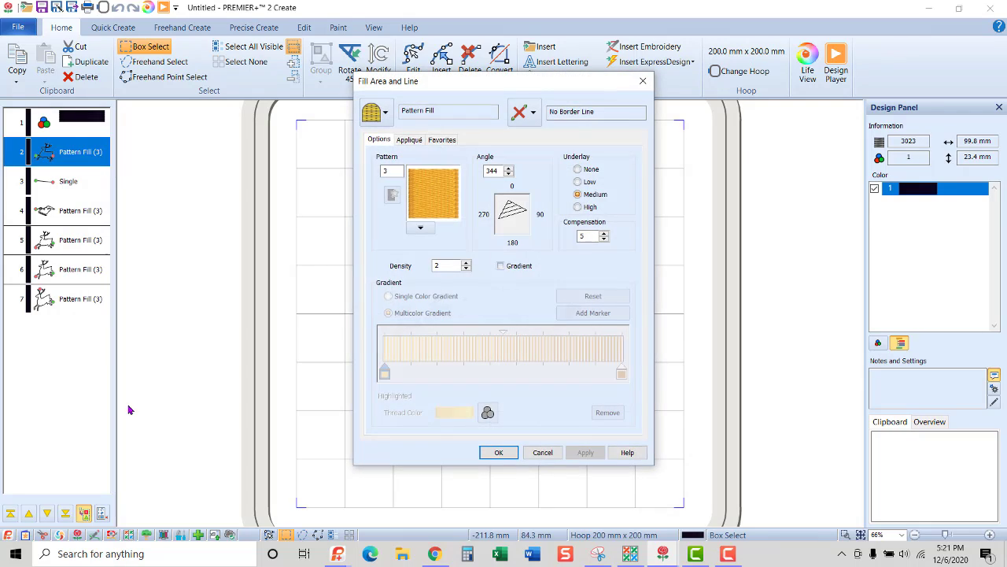
pyautogui.click(466, 263)
pyautogui.click(465, 263)
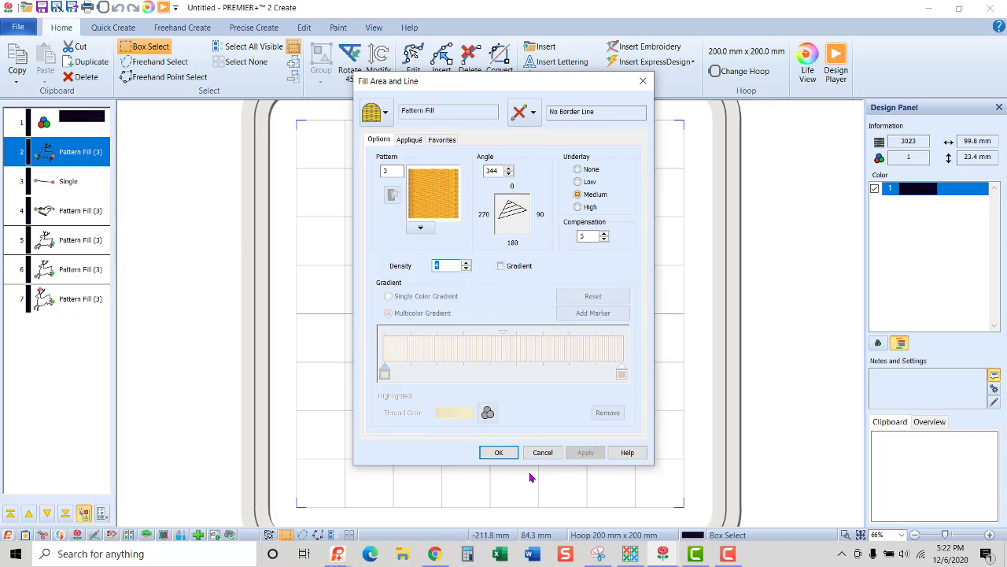
pyautogui.click(499, 451)
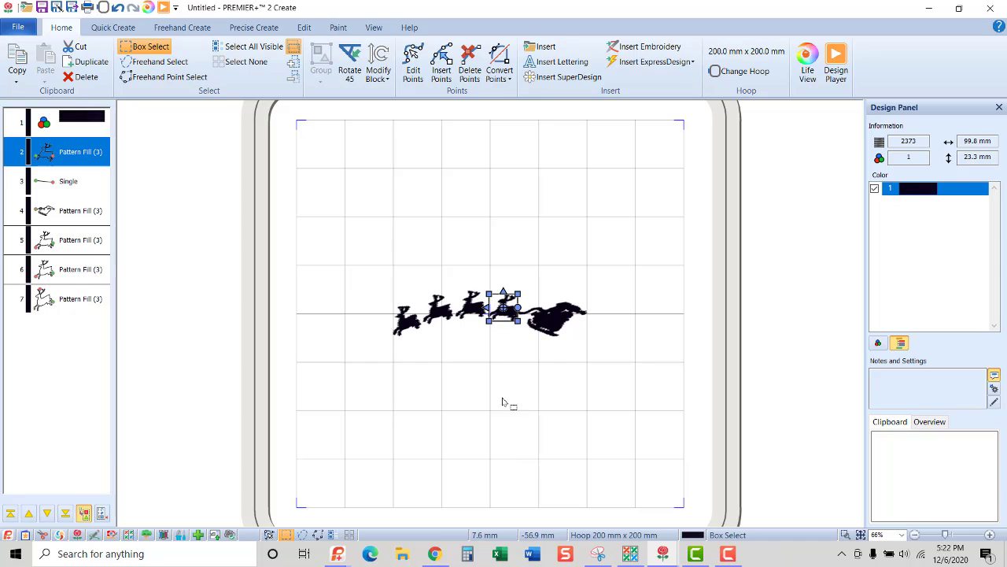
# Check the fill properties of the Santa sleigh object and close them without changes
pyautogui.click(78, 215)
pyautogui.rightClick(78, 215)
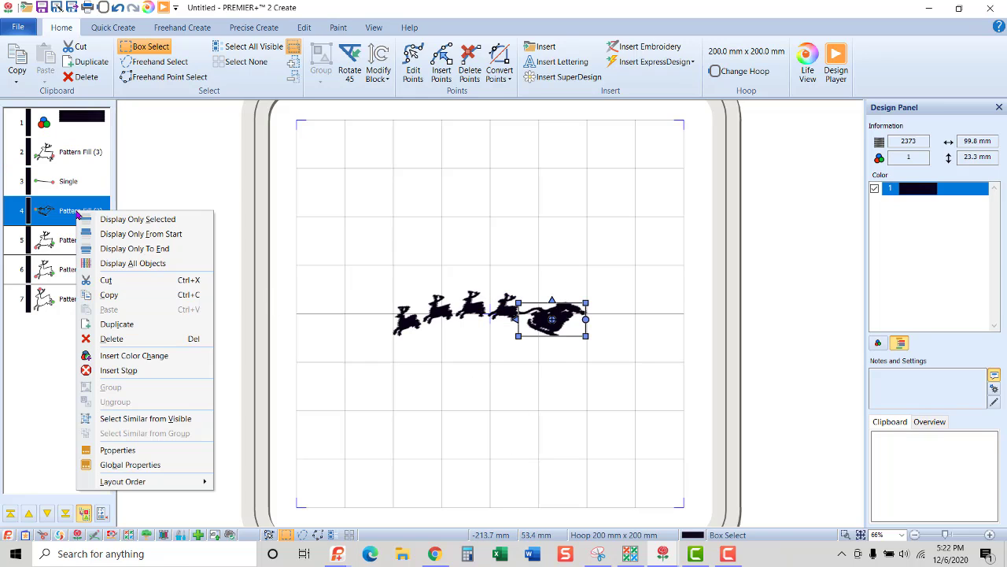
pyautogui.click(134, 454)
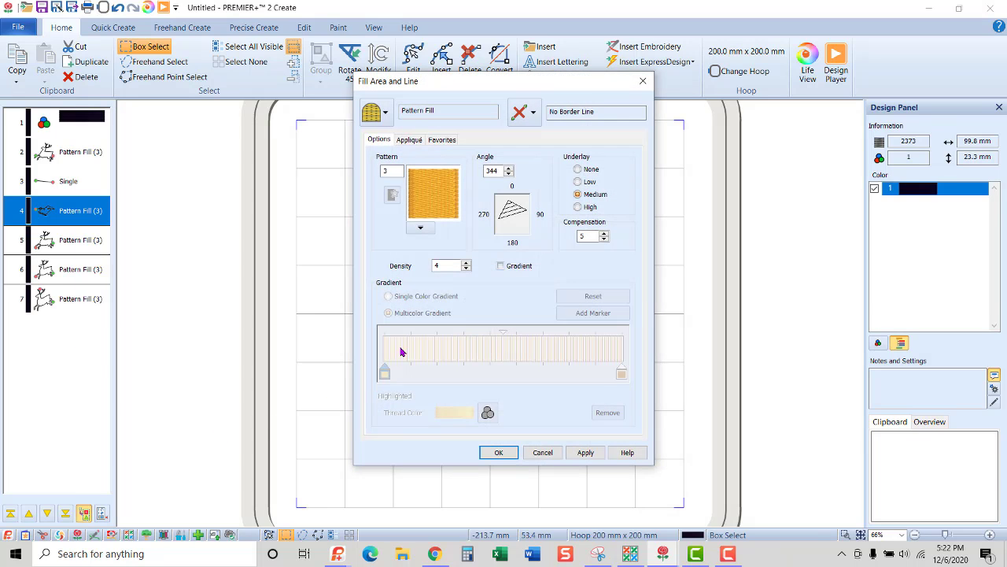
pyautogui.click(543, 452)
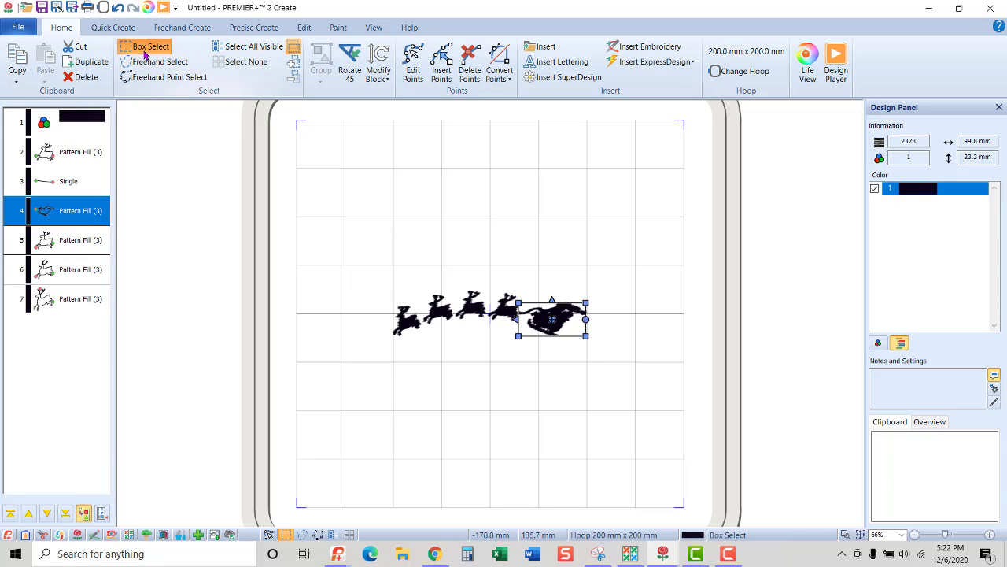
# Copy the entire reindeer and sleigh design and paste it into the 150 mm hoop design with the spiral moon
pyautogui.moveTo(365, 252); pyautogui.dragTo(644, 379)
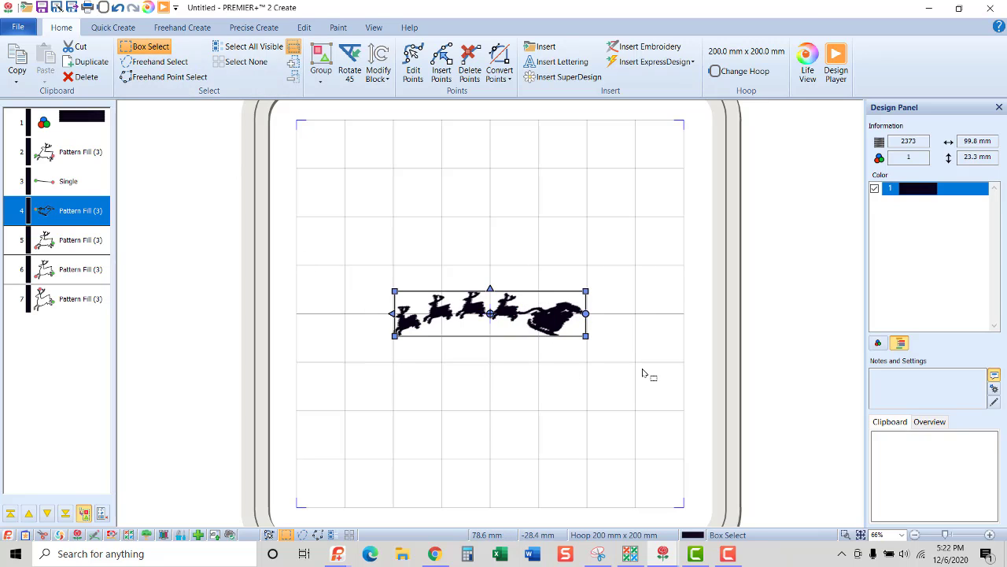
pyautogui.click(16, 61)
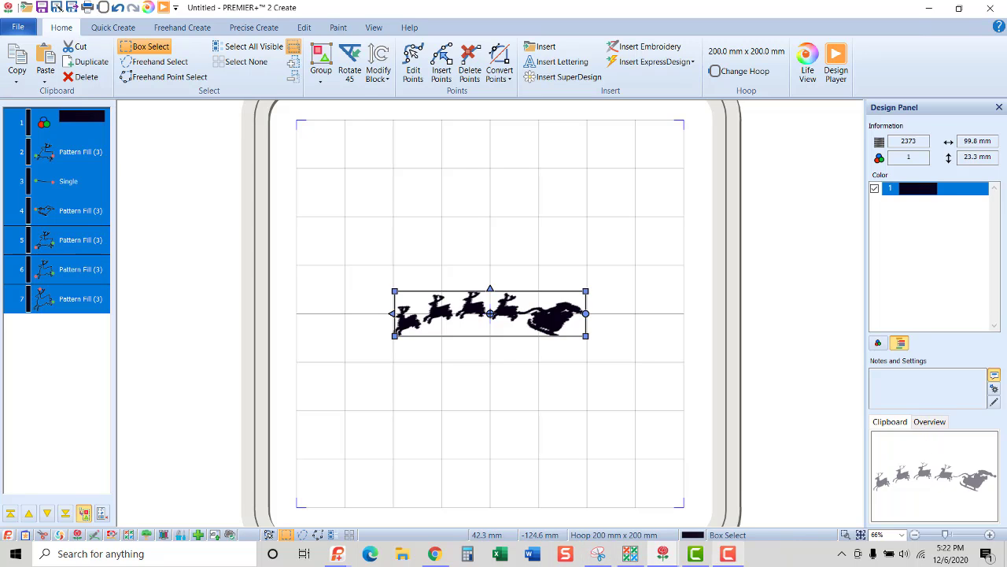
pyautogui.moveTo(663, 555)
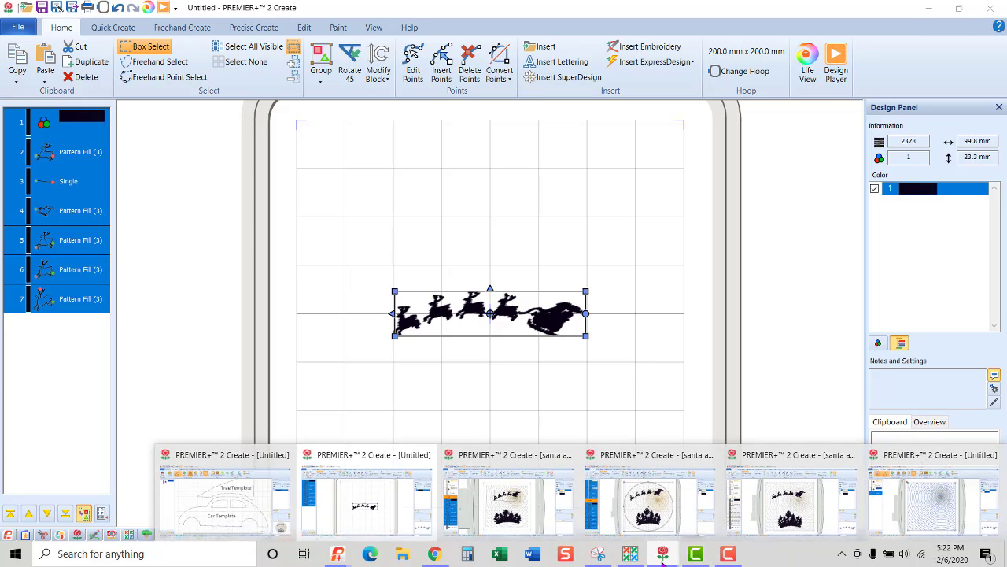
pyautogui.click(917, 508)
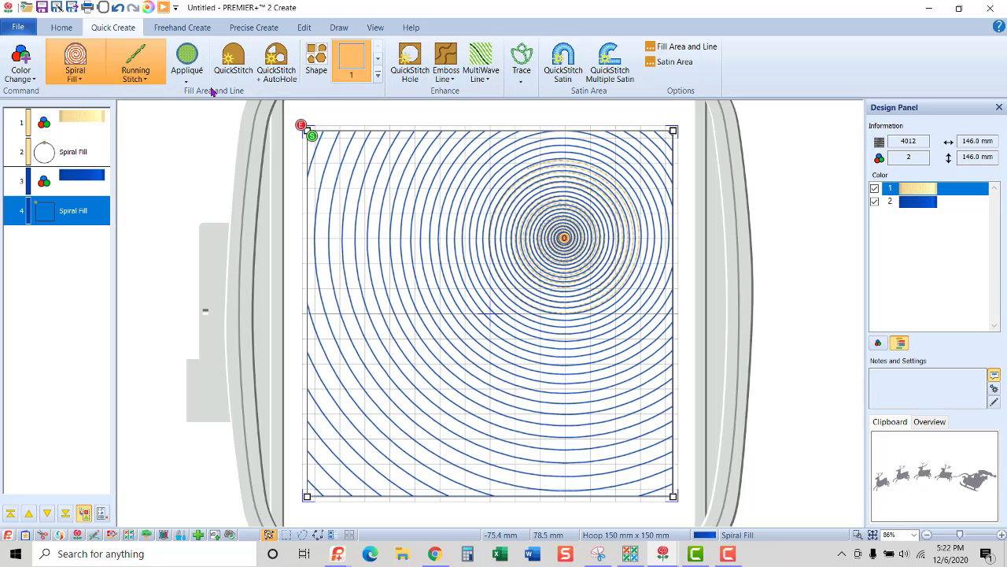
pyautogui.click(59, 29)
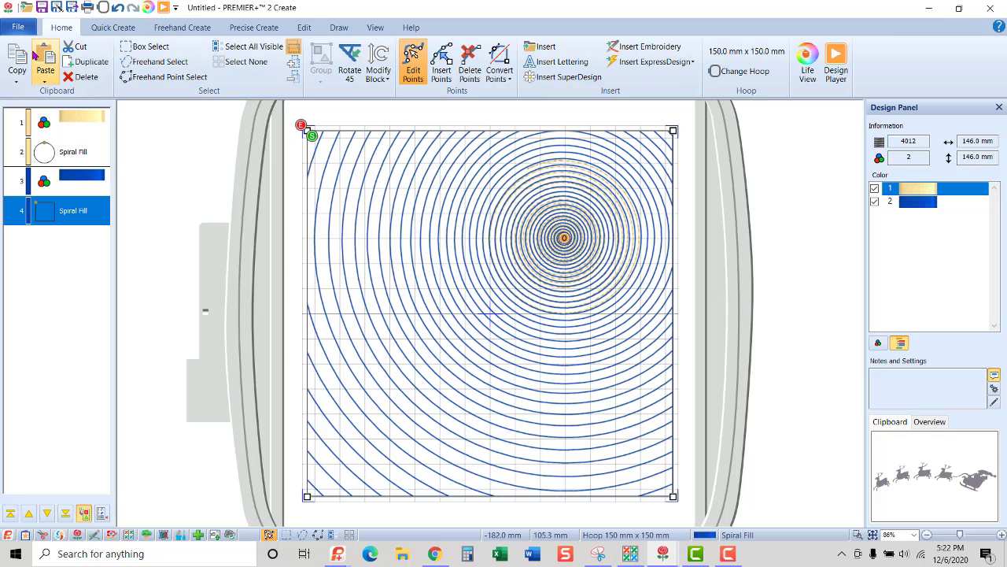
pyautogui.click(45, 63)
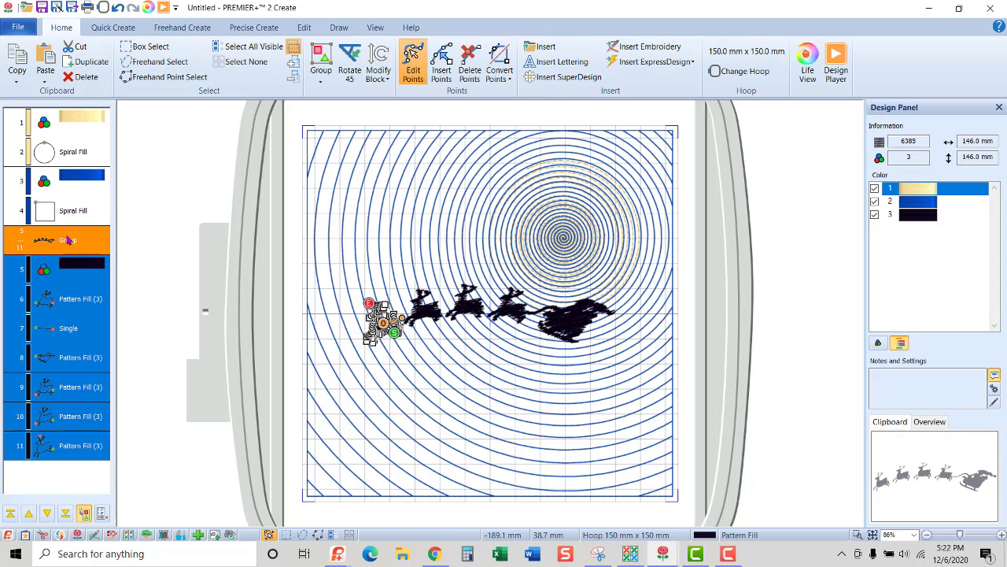
# Select the whole pasted group, move it up so the sleigh overlaps the moon, and tilt it slightly counterclockwise
pyautogui.click(101, 246)
pyautogui.moveTo(517, 322); pyautogui.dragTo(521, 227)
pyautogui.moveTo(628, 242); pyautogui.dragTo(622, 211)
pyautogui.moveTo(551, 219); pyautogui.dragTo(557, 253)
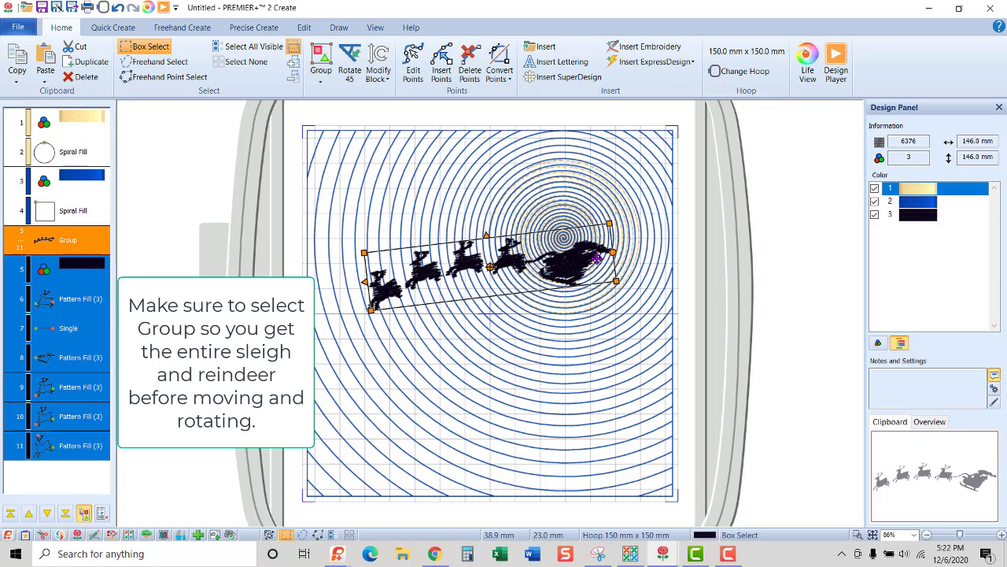
pyautogui.moveTo(619, 254); pyautogui.dragTo(618, 260)
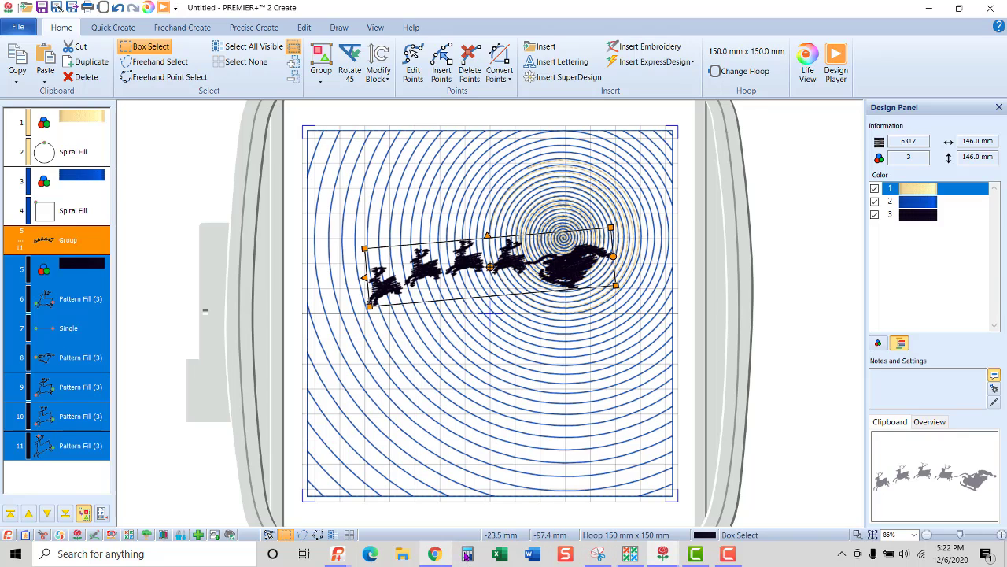
# Switch to the Chrome browser and search for "trees black and white clip art"
pyautogui.click(434, 553)
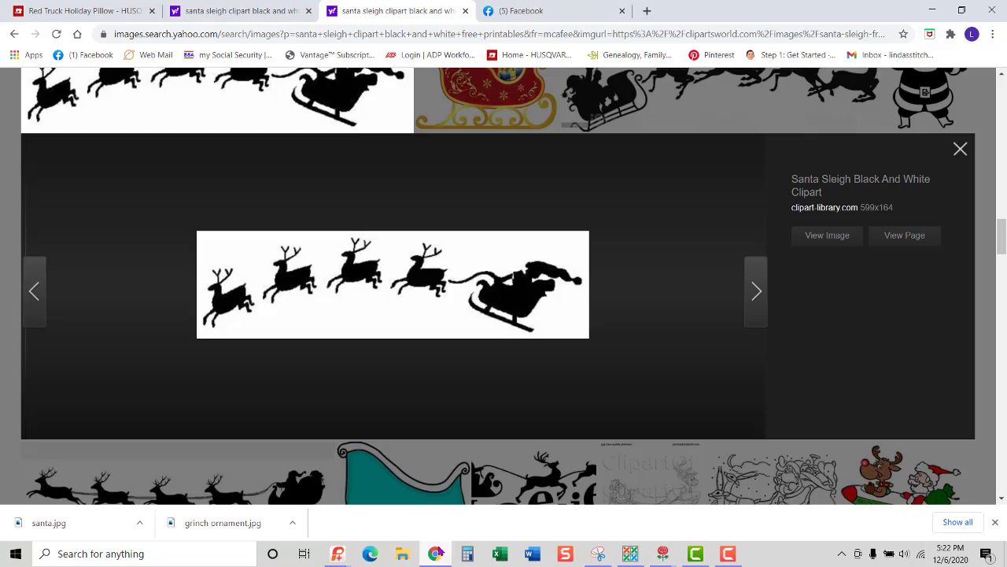
pyautogui.click(221, 34)
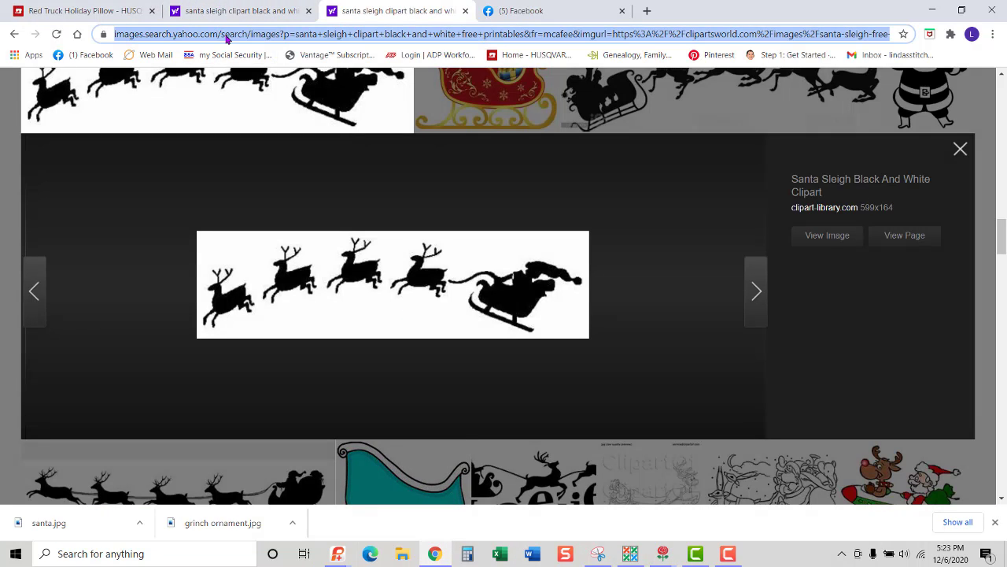
pyautogui.write('tree')
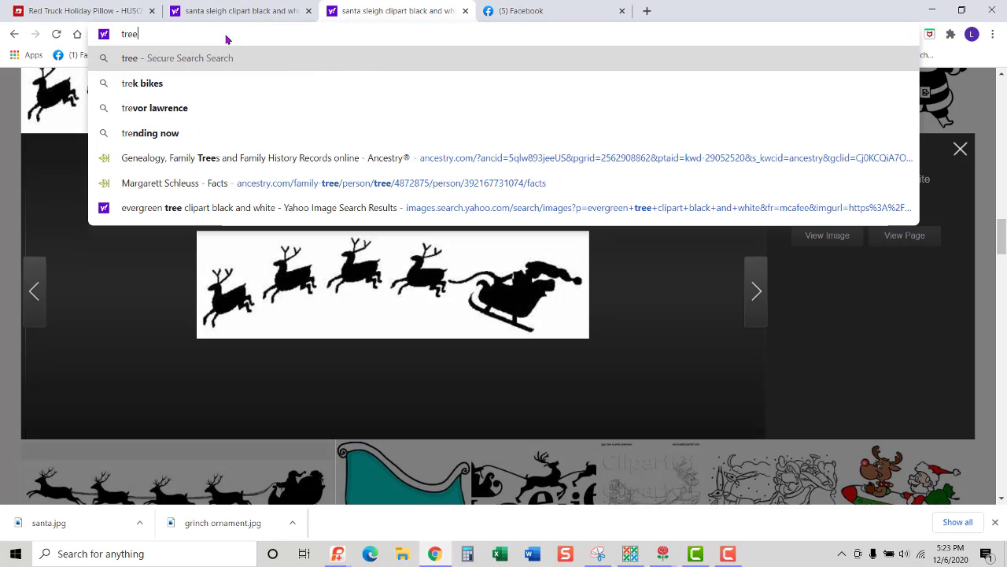
pyautogui.write('s black')
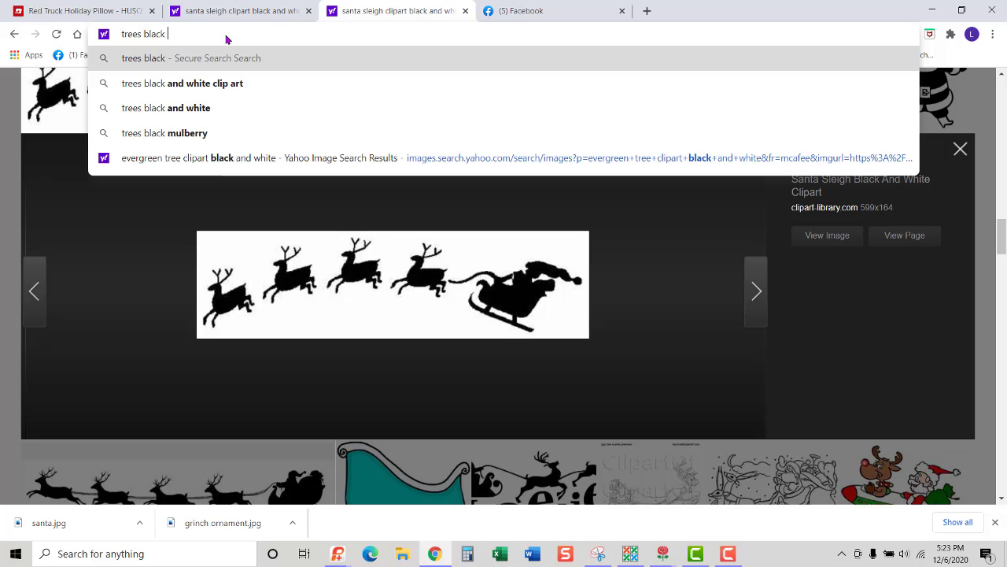
pyautogui.click(244, 83)
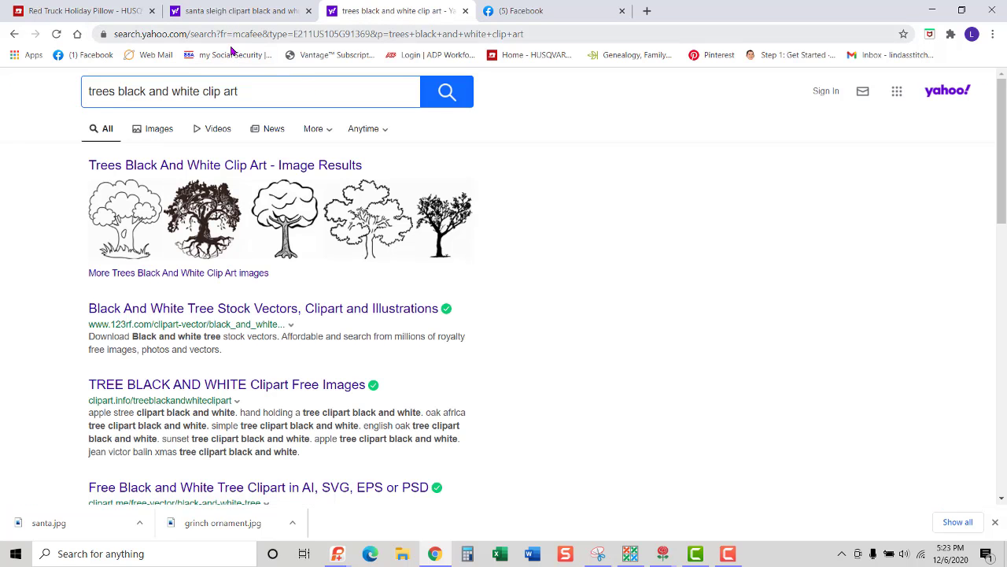
# Replace the search with "evergreen tree clipart black and white" and open its image results
pyautogui.moveTo(259, 91); pyautogui.dragTo(23, 68)
pyautogui.write('e')
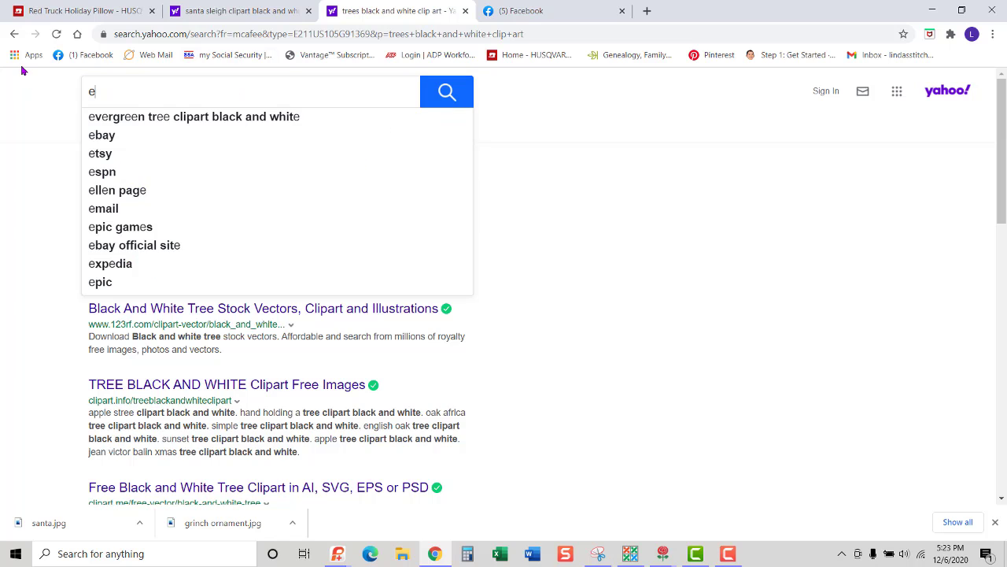
pyautogui.write('ver')
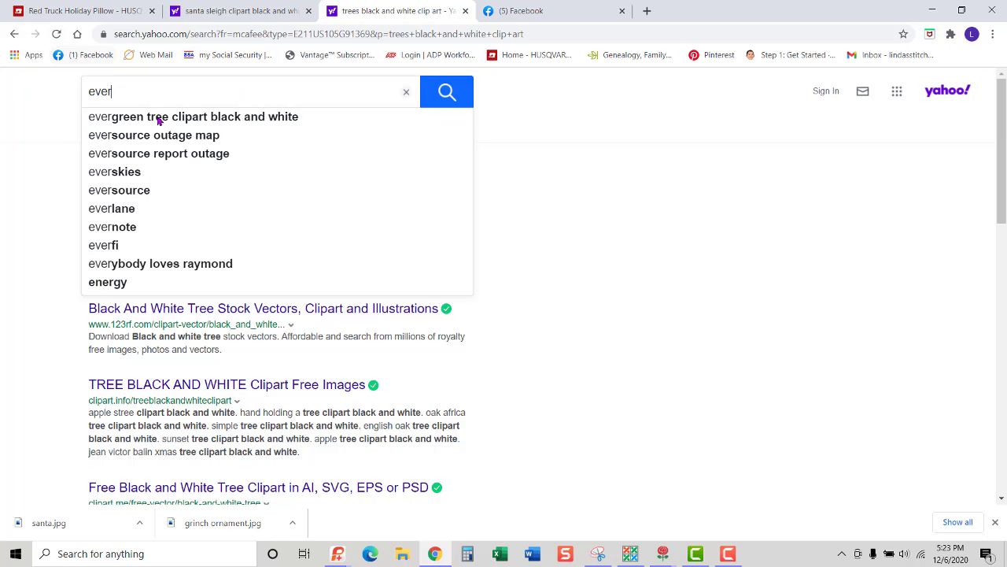
pyautogui.click(203, 118)
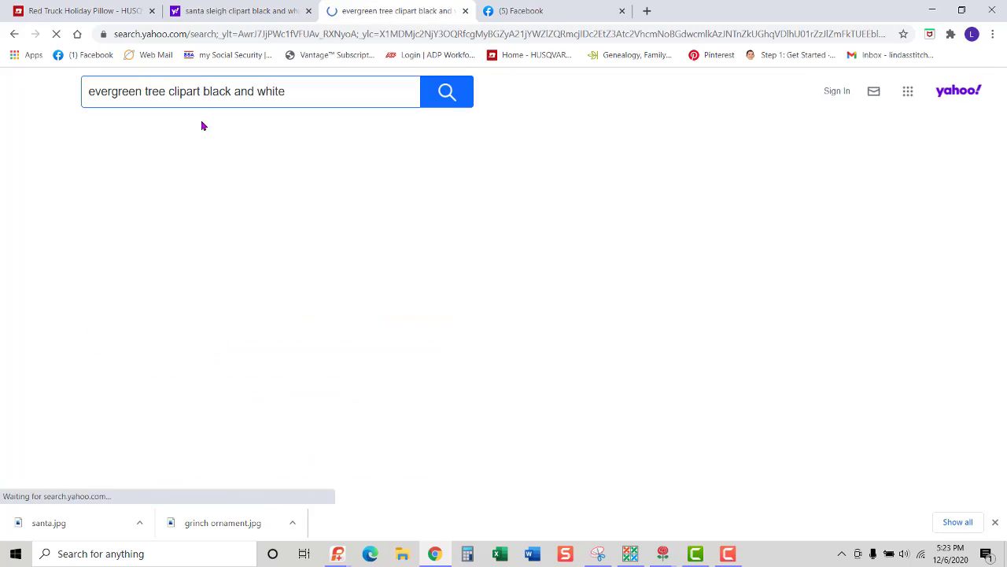
pyautogui.click(337, 229)
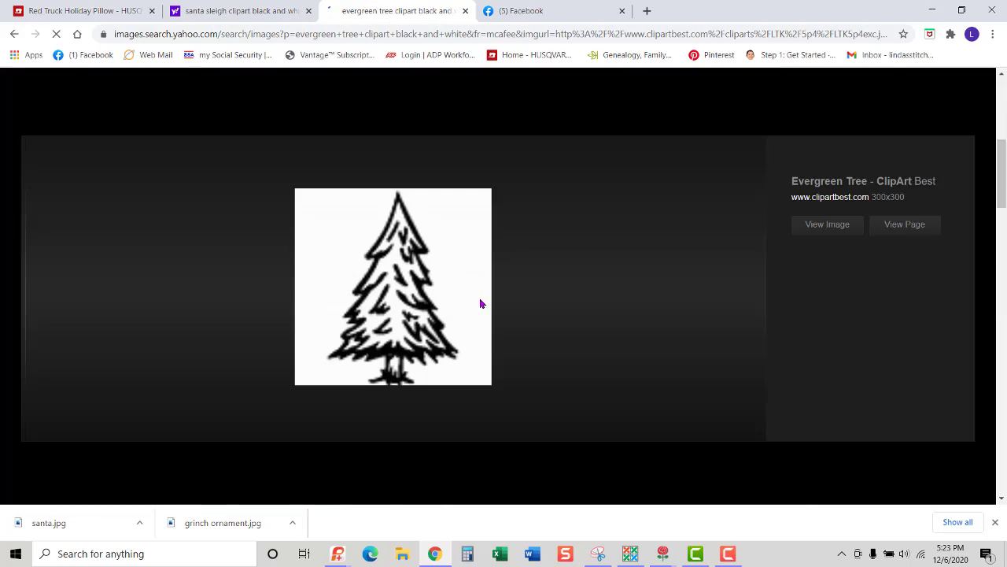
pyautogui.scroll(-5, 646, 441)
pyautogui.scroll(-3, 655, 433)
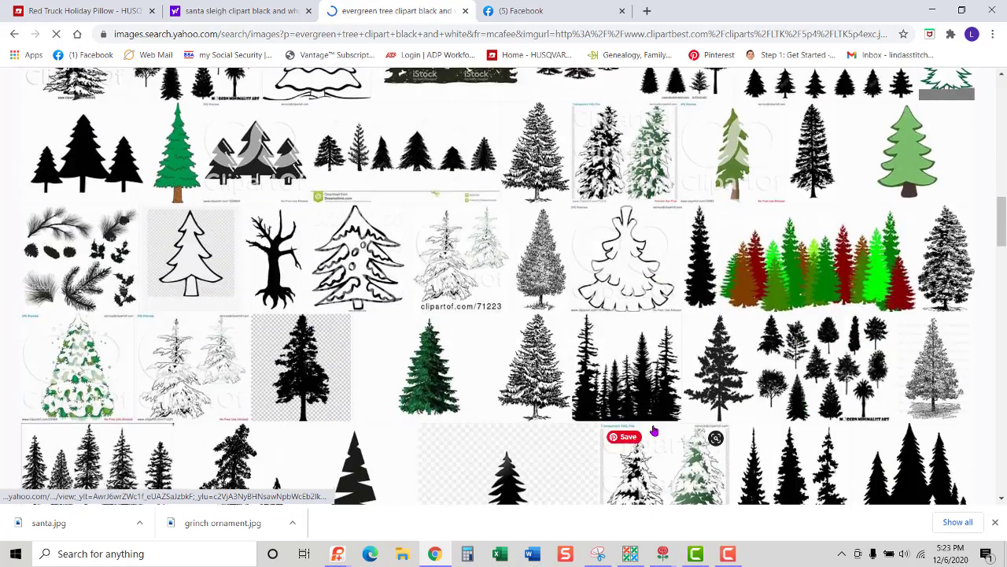
pyautogui.scroll(1, 652, 425)
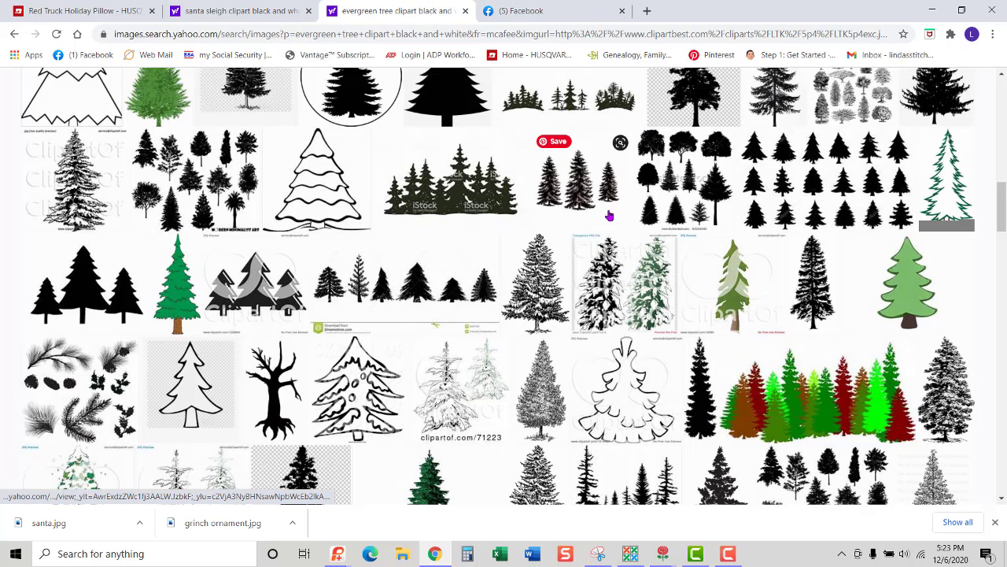
pyautogui.scroll(-2, 634, 366)
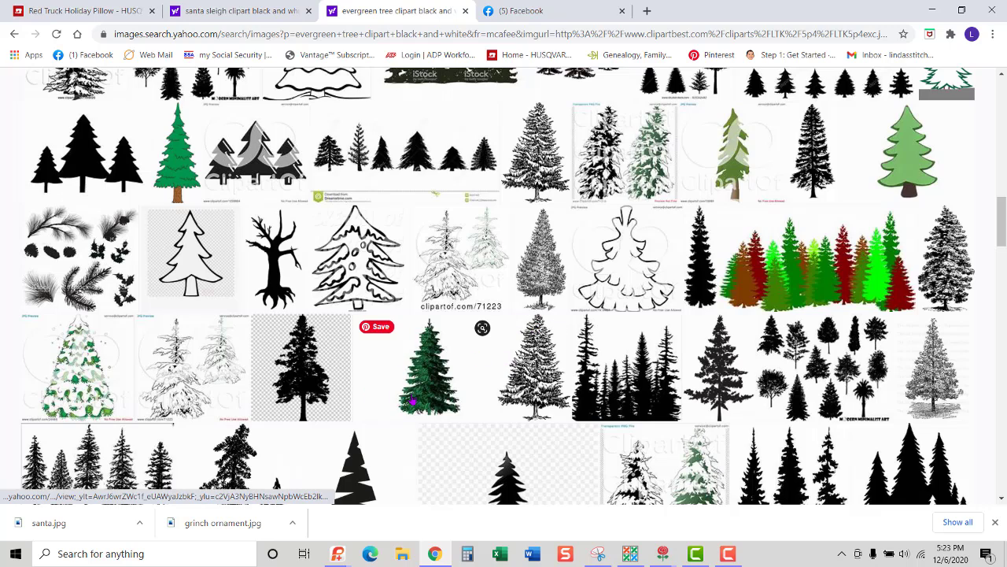
pyautogui.scroll(-2, 411, 400)
pyautogui.scroll(-1, 410, 400)
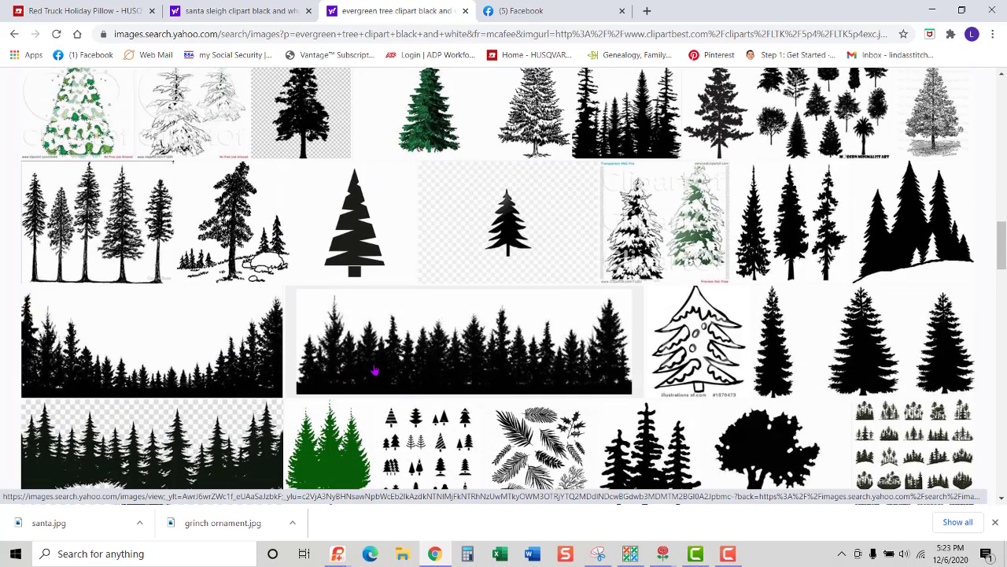
pyautogui.click(375, 370)
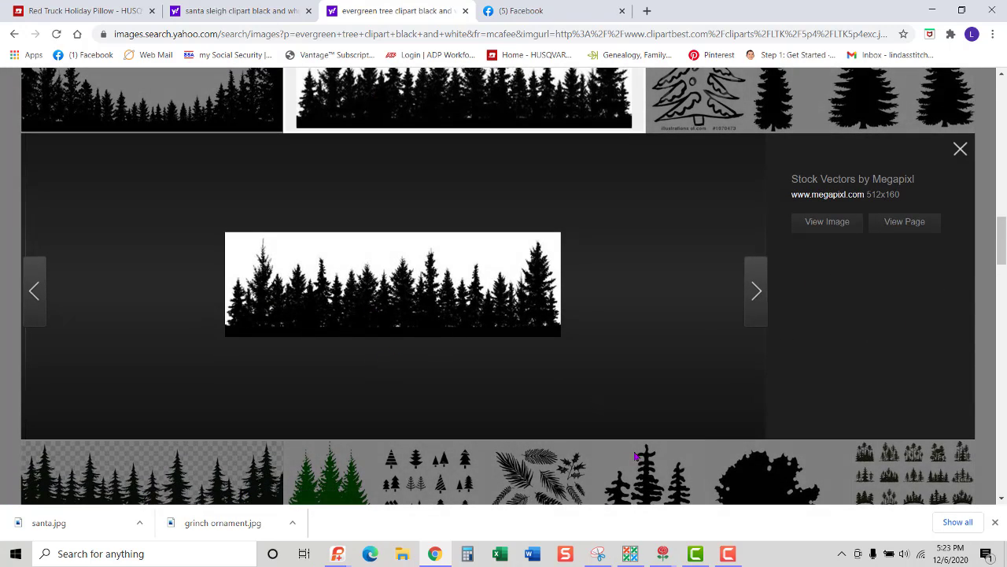
# Switch to the Snipping Tool and capture a new snip of the wide treeline silhouette
pyautogui.click(598, 553)
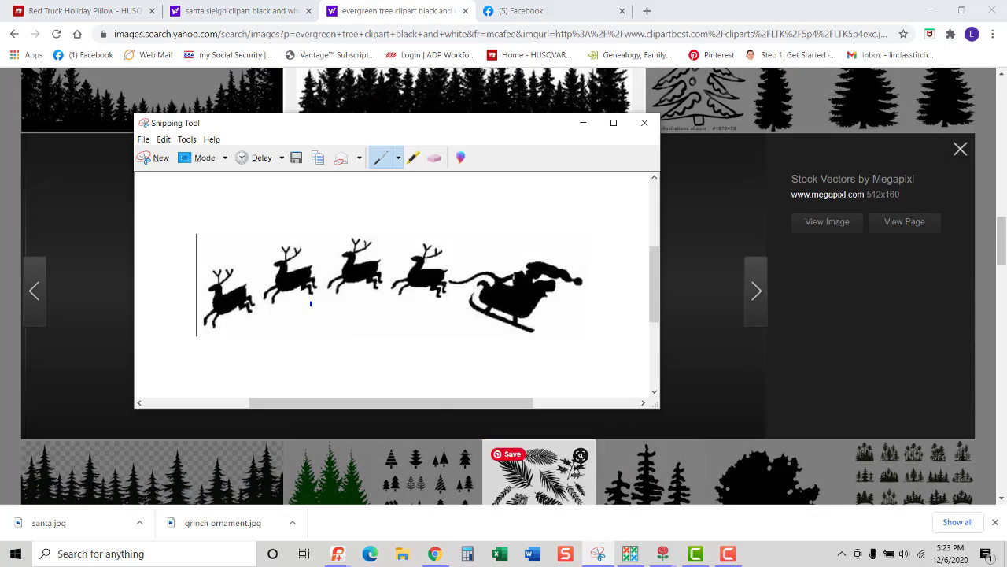
pyautogui.click(153, 158)
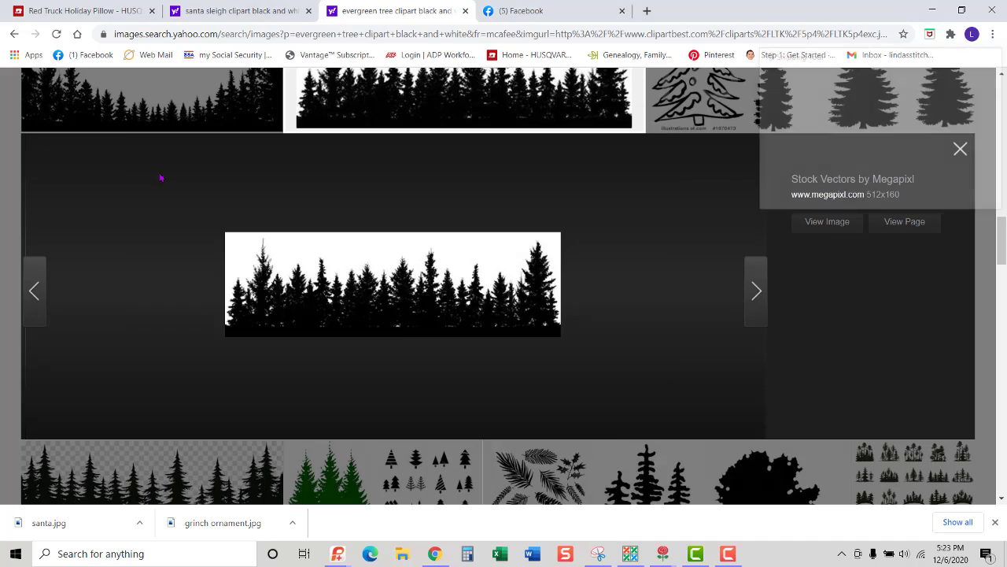
pyautogui.moveTo(223, 230); pyautogui.dragTo(562, 336)
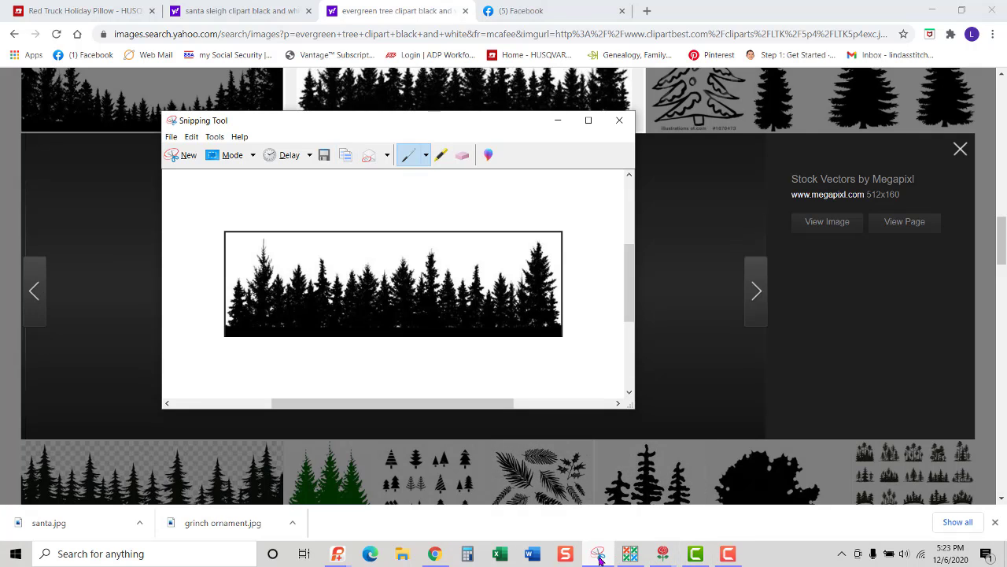
# Switch to the PREMIER+ 2 Create window with the standalone sleigh and start a new design without saving the changes
pyautogui.moveTo(663, 553)
pyautogui.click(387, 504)
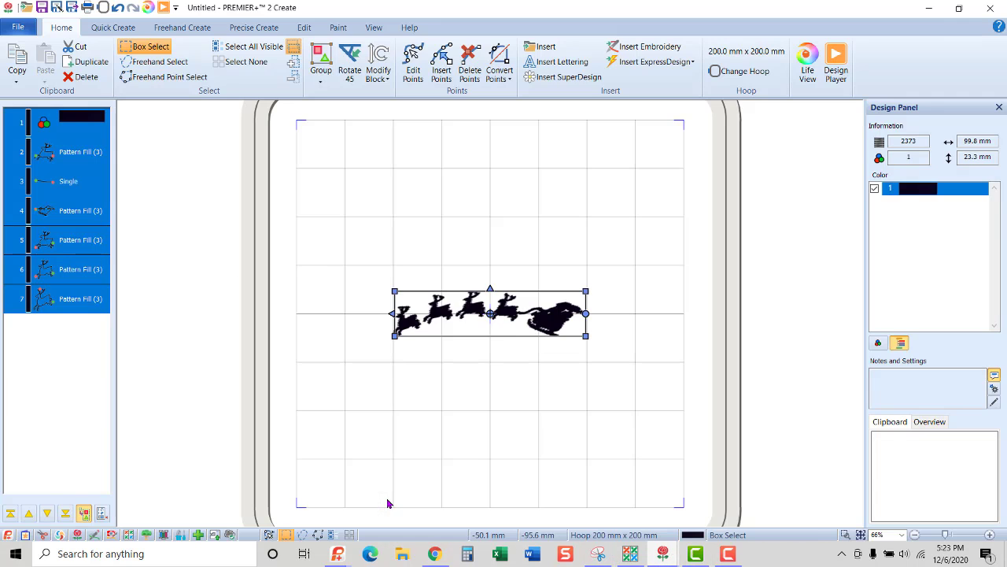
pyautogui.click(13, 32)
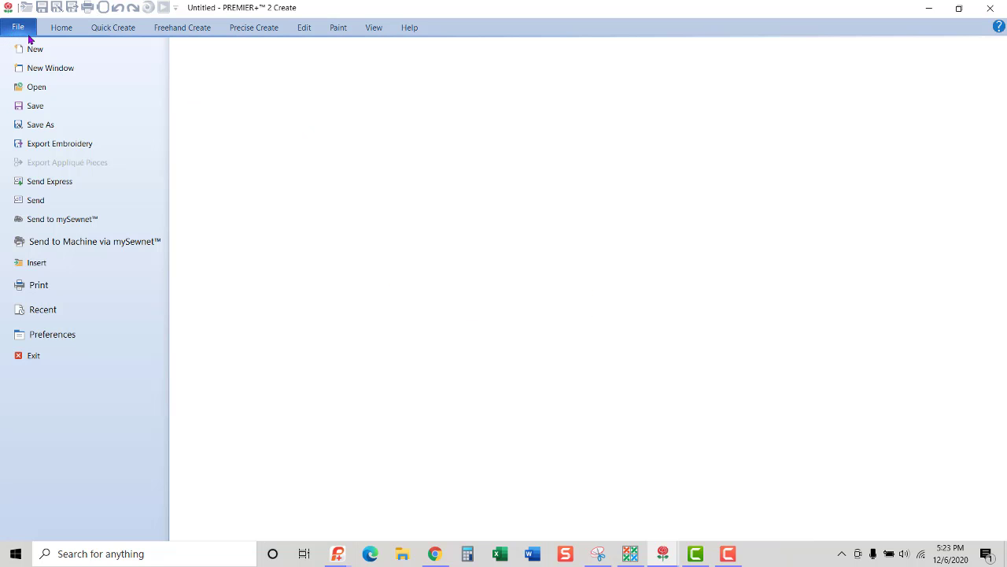
pyautogui.click(45, 54)
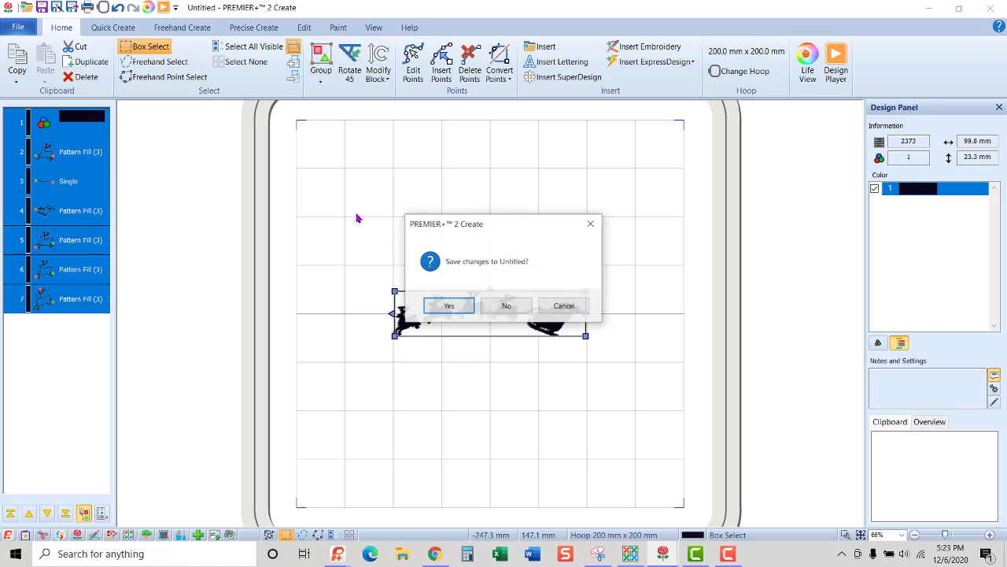
pyautogui.click(506, 307)
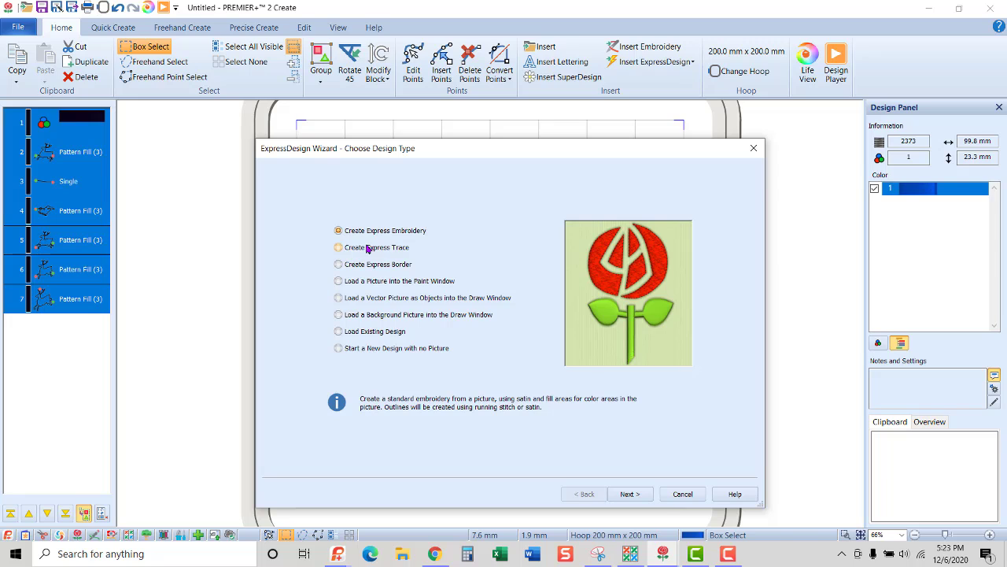
# Choose Create Express Embroidery as the design type and paste the snipped treeline as the source picture
pyautogui.click(627, 493)
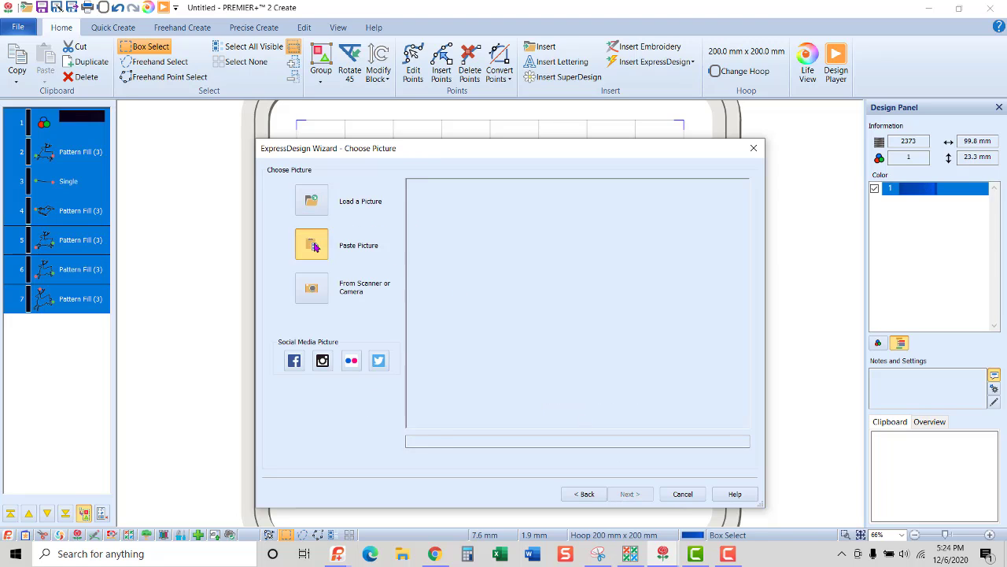
pyautogui.click(313, 246)
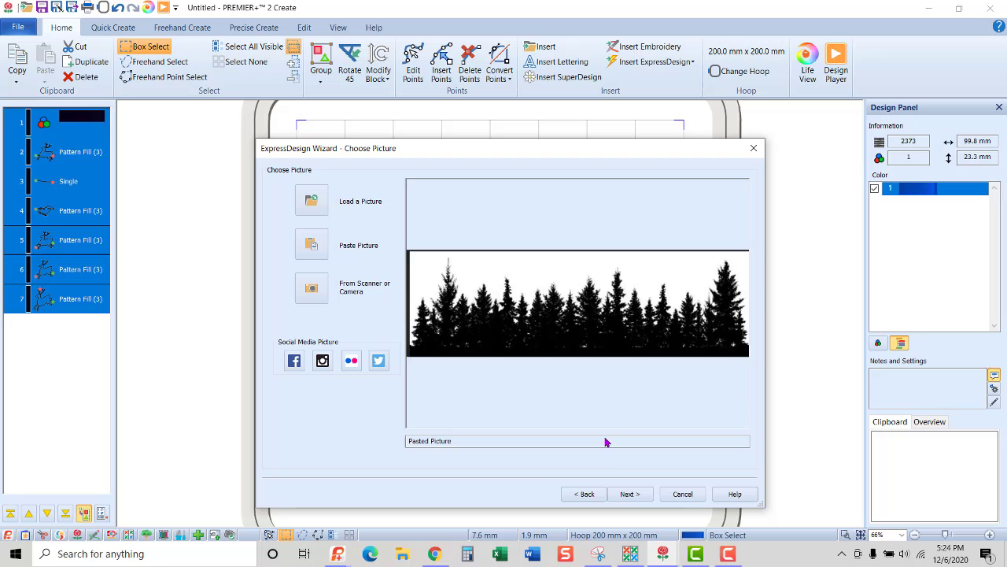
pyautogui.click(630, 494)
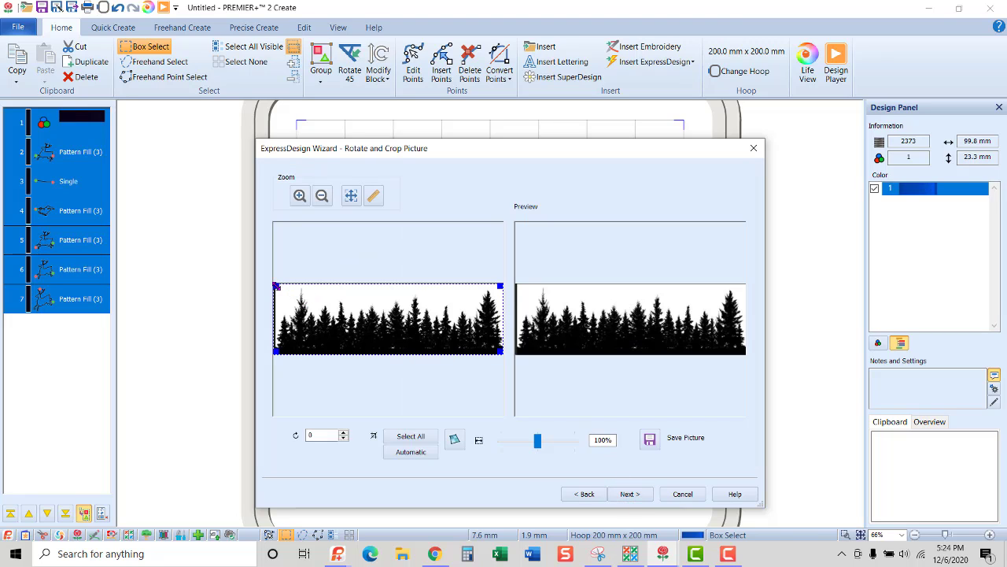
# Crop the black border line off the treeline picture's edge and set the design size to 150 mm wide
pyautogui.moveTo(277, 287); pyautogui.dragTo(279, 288)
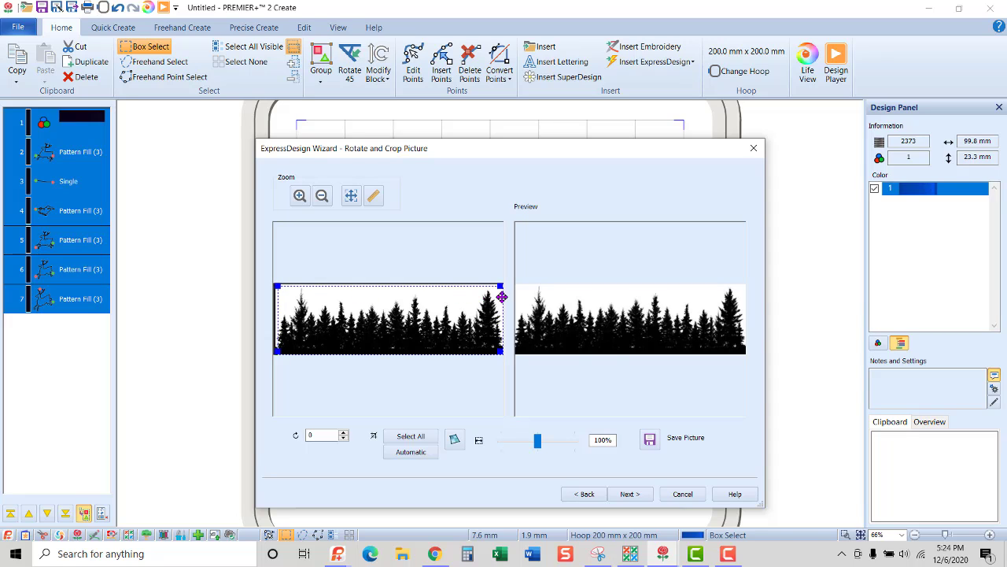
pyautogui.click(630, 494)
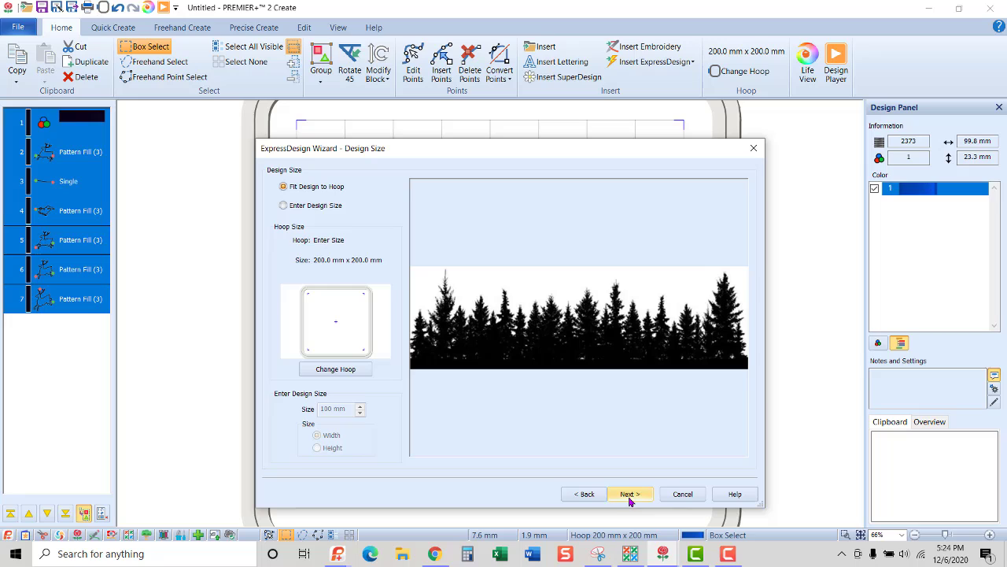
pyautogui.click(312, 206)
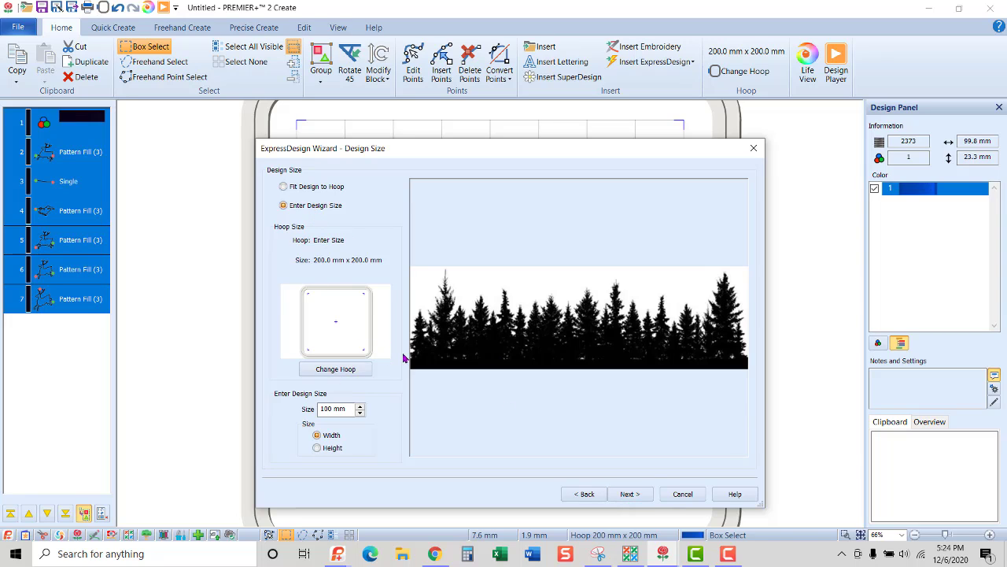
pyautogui.tripleClick(334, 409)
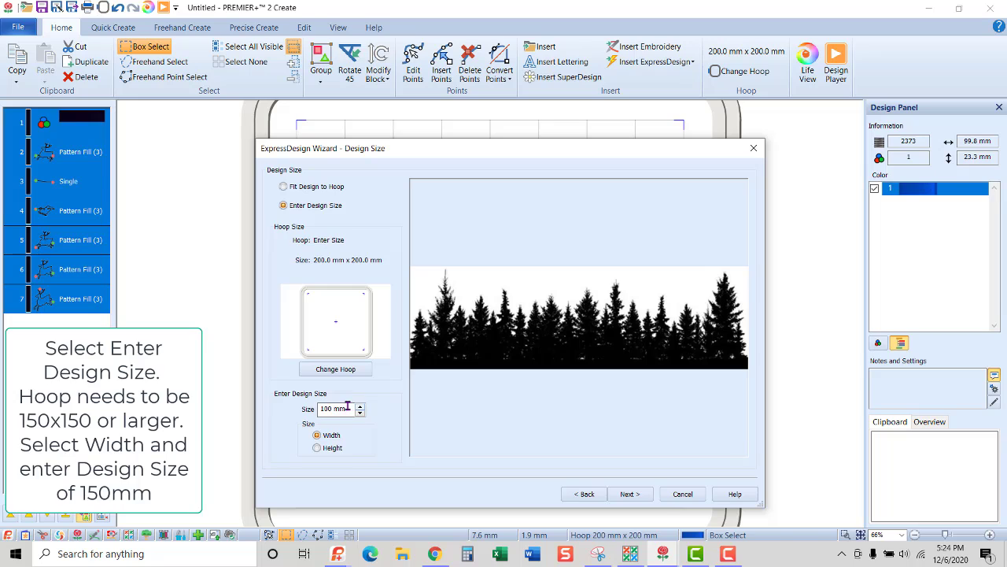
pyautogui.write('150')
pyautogui.click(627, 494)
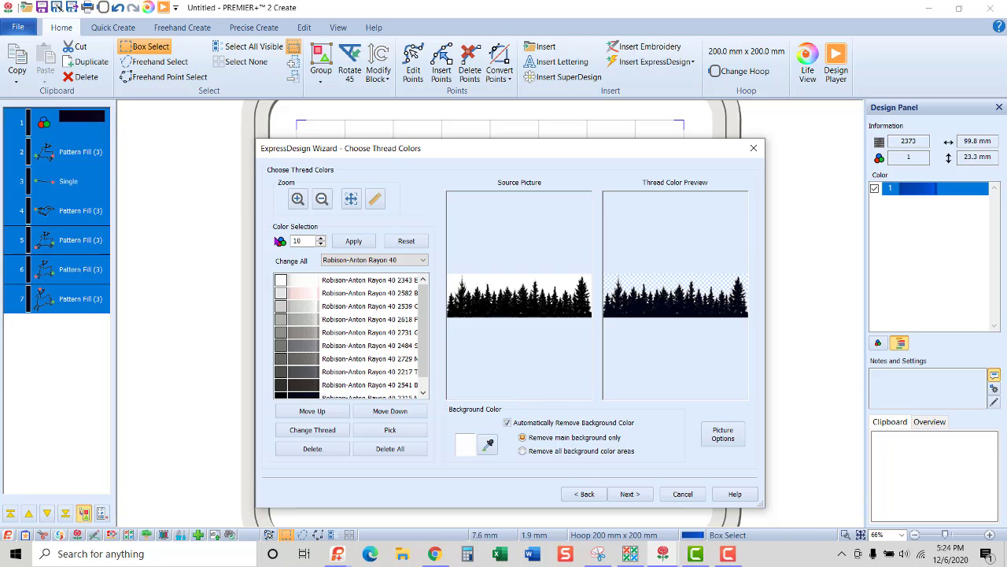
# Reduce the thread colors to 2, remove all background color areas, and finish the treeline embroidery with Woven fabric
pyautogui.doubleClick(299, 241)
pyautogui.click(353, 243)
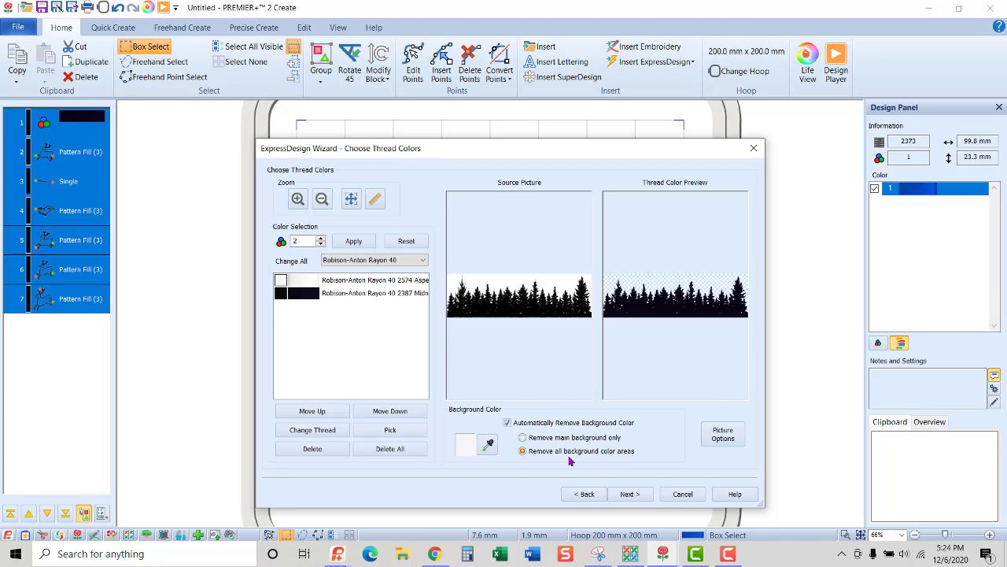
pyautogui.click(639, 494)
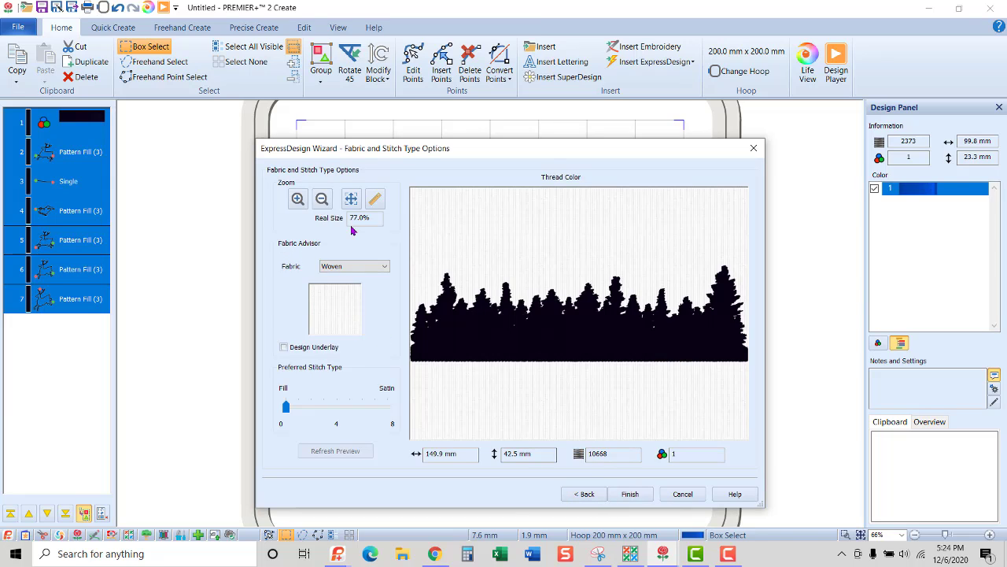
pyautogui.click(634, 496)
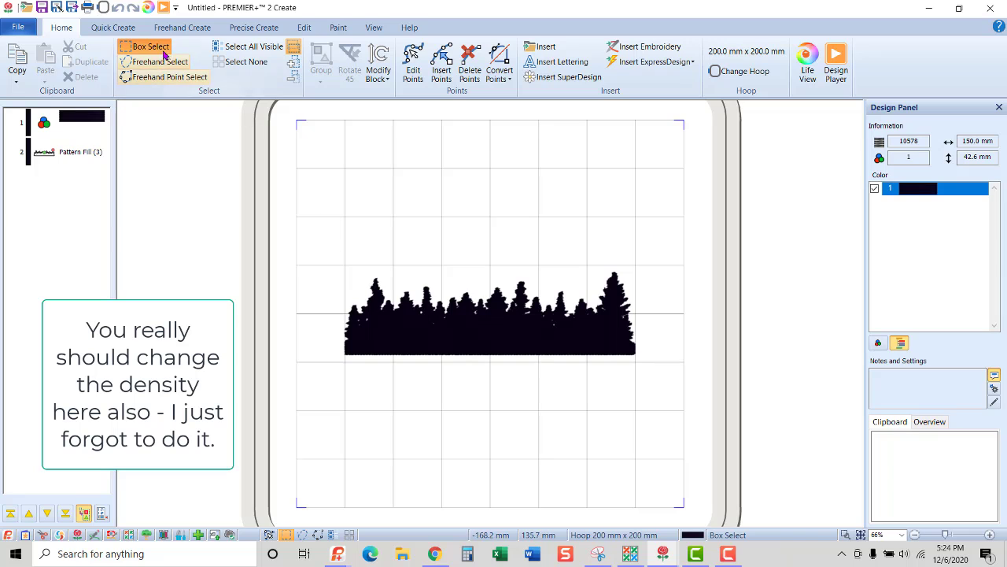
# Copy the whole treeline embroidery and paste it into the 150 mm hoop design with the moon and sleigh
pyautogui.moveTo(341, 253); pyautogui.dragTo(666, 376)
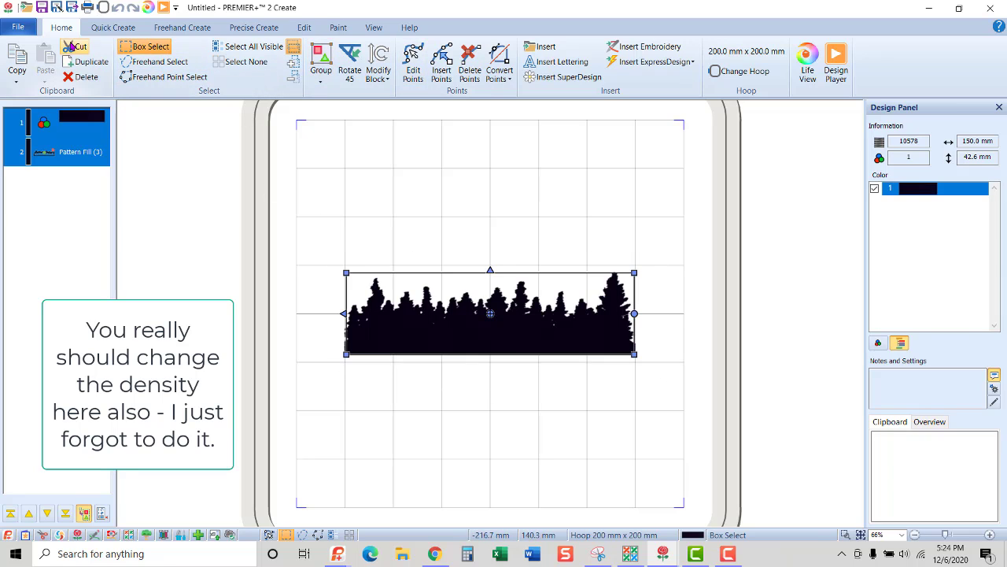
pyautogui.click(22, 56)
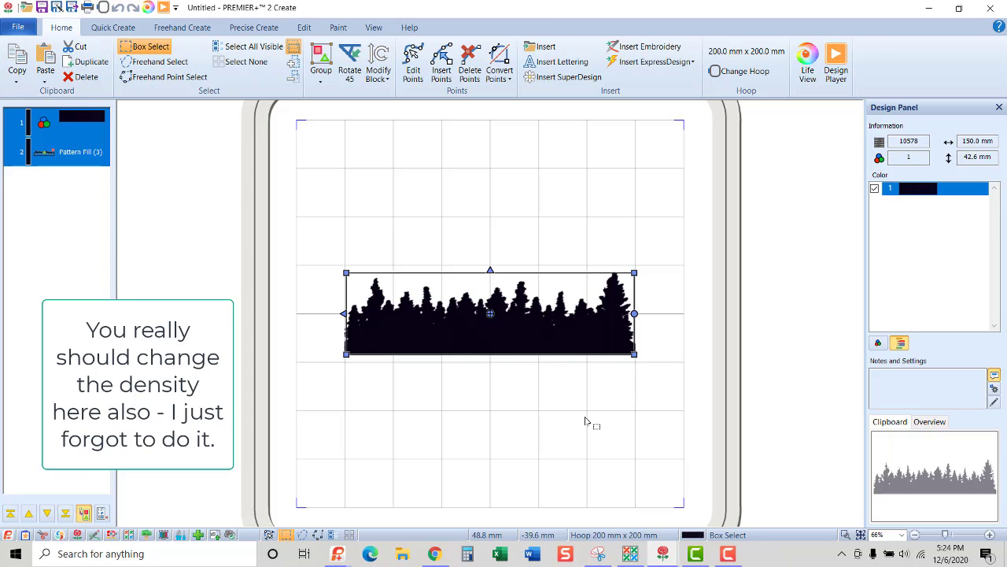
pyautogui.moveTo(598, 555)
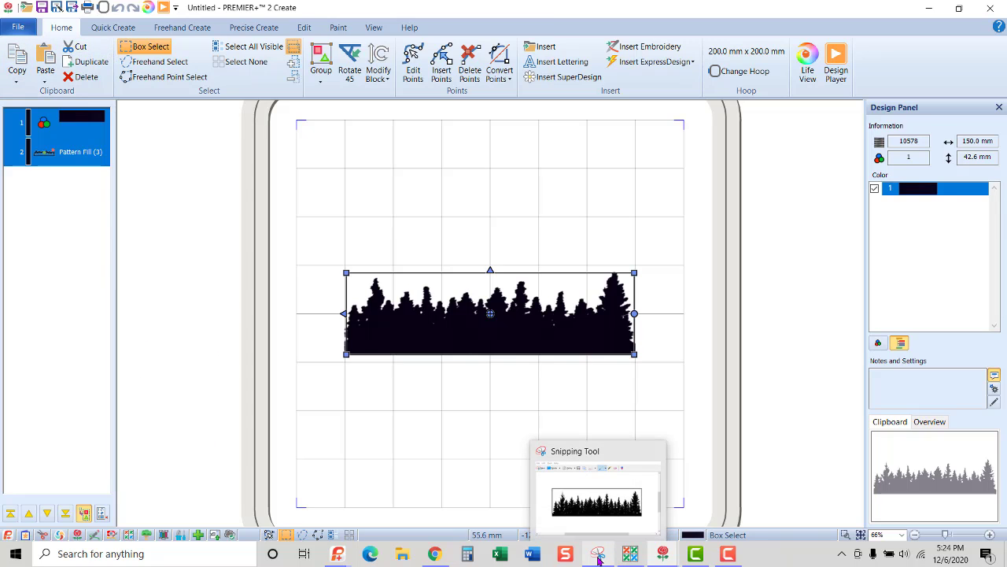
pyautogui.moveTo(663, 553)
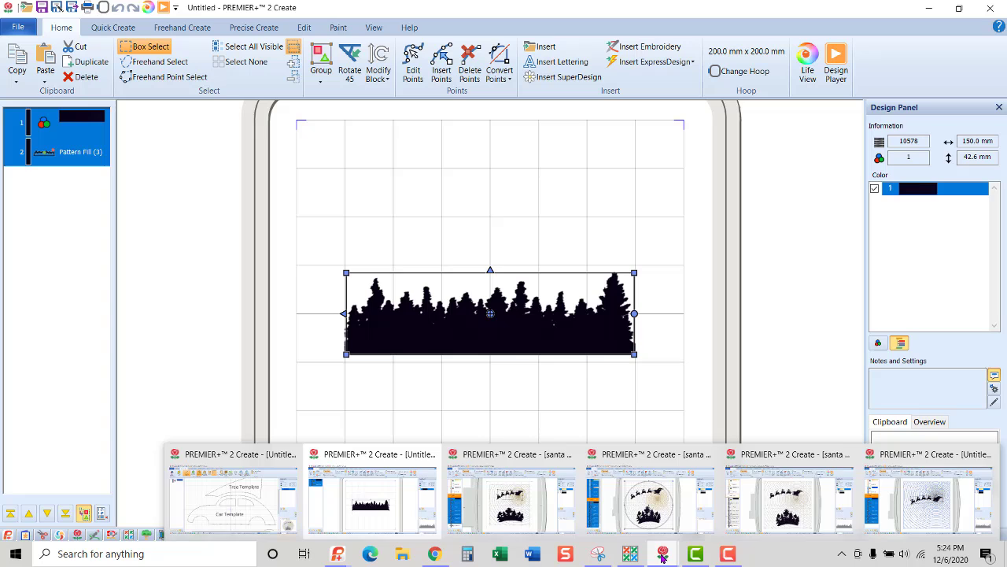
pyautogui.click(917, 520)
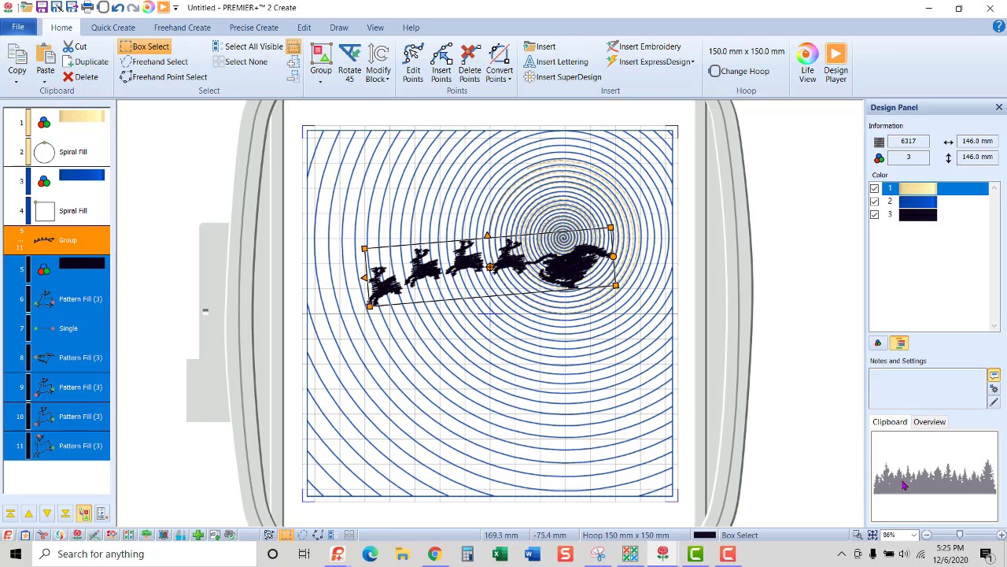
pyautogui.click(45, 57)
# Move the treeline to the bottom of the hoop and shrink it slightly to fit the spiral background's width
pyautogui.moveTo(538, 331)
pyautogui.mouseDown()
pyautogui.moveTo(536, 445)
pyautogui.moveTo(546, 467)
pyautogui.moveTo(527, 454)
pyautogui.mouseUp()
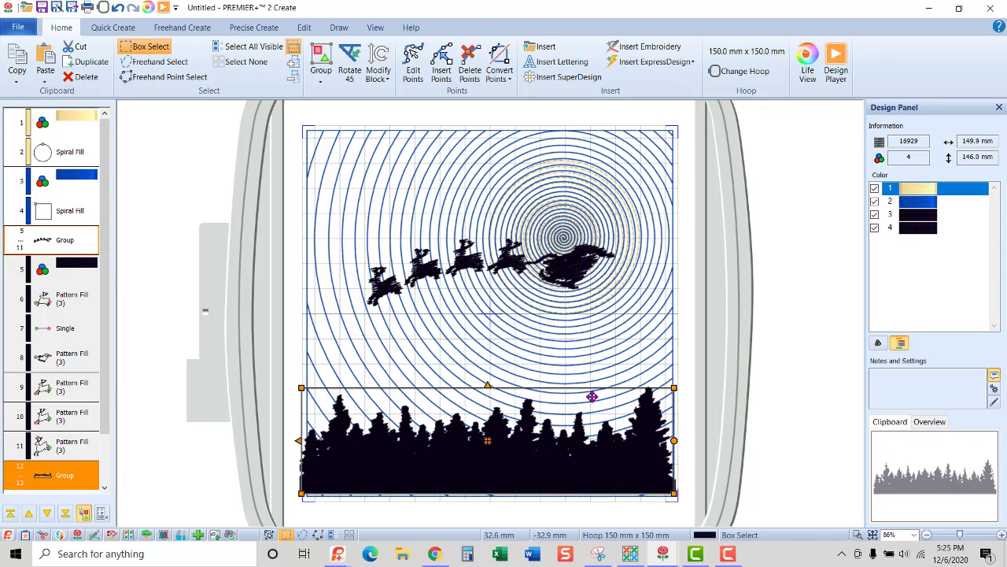
pyautogui.moveTo(673, 387); pyautogui.dragTo(637, 400)
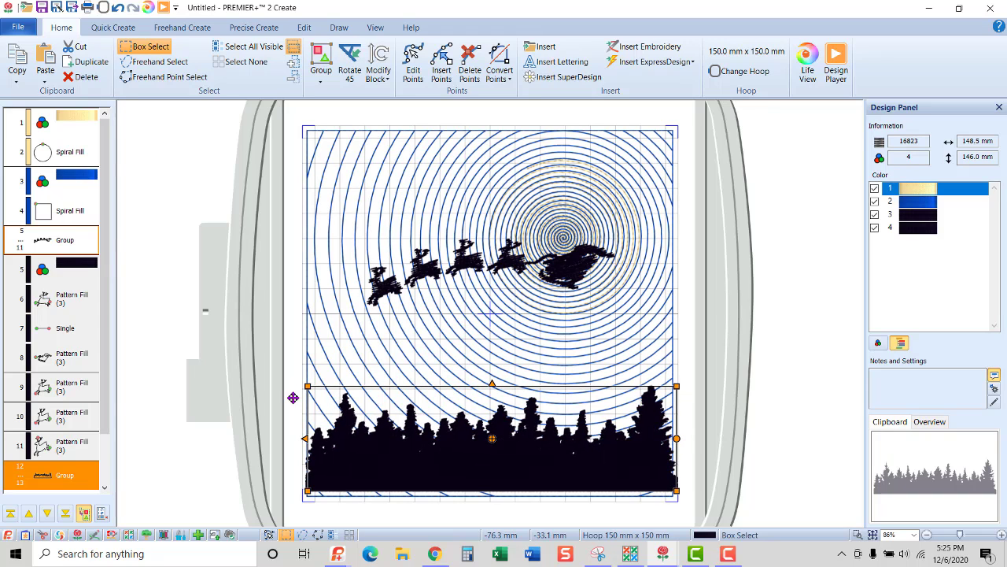
pyautogui.moveTo(631, 446); pyautogui.dragTo(627, 446)
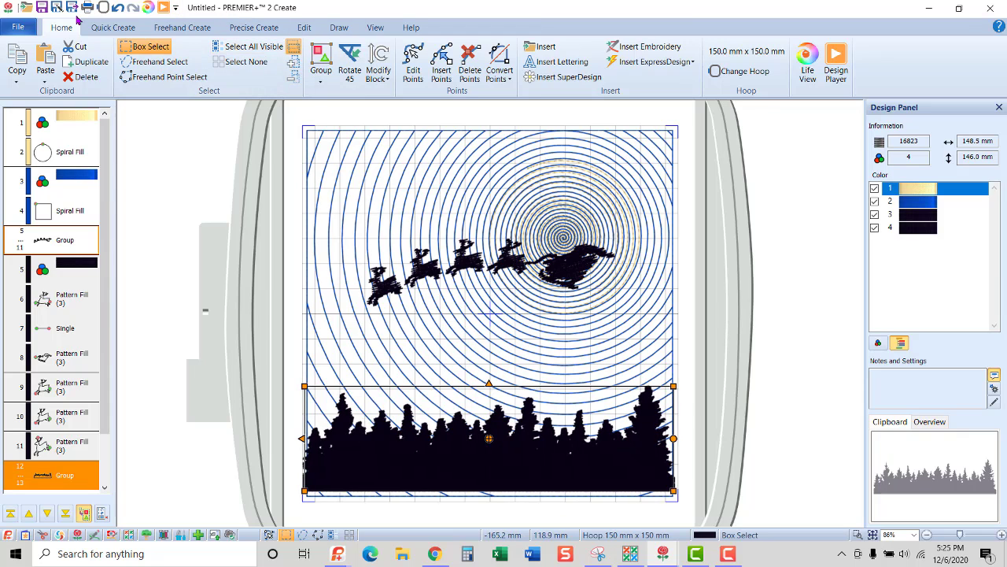
# Preview the combined design's stitch-out in Design Player and its finished appearance in Life View
pyautogui.click(163, 7)
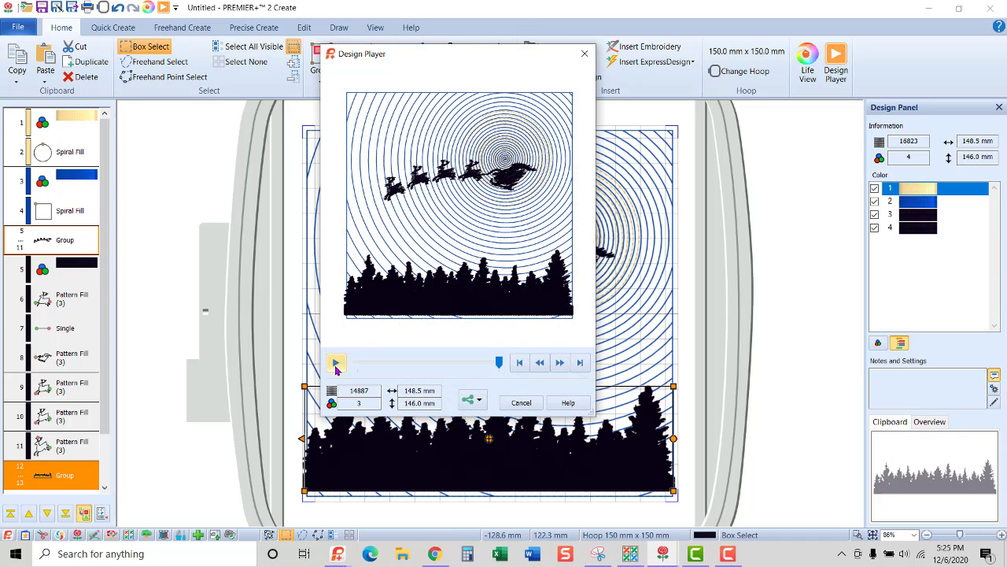
pyautogui.moveTo(479, 364); pyautogui.dragTo(540, 346)
pyautogui.click(520, 403)
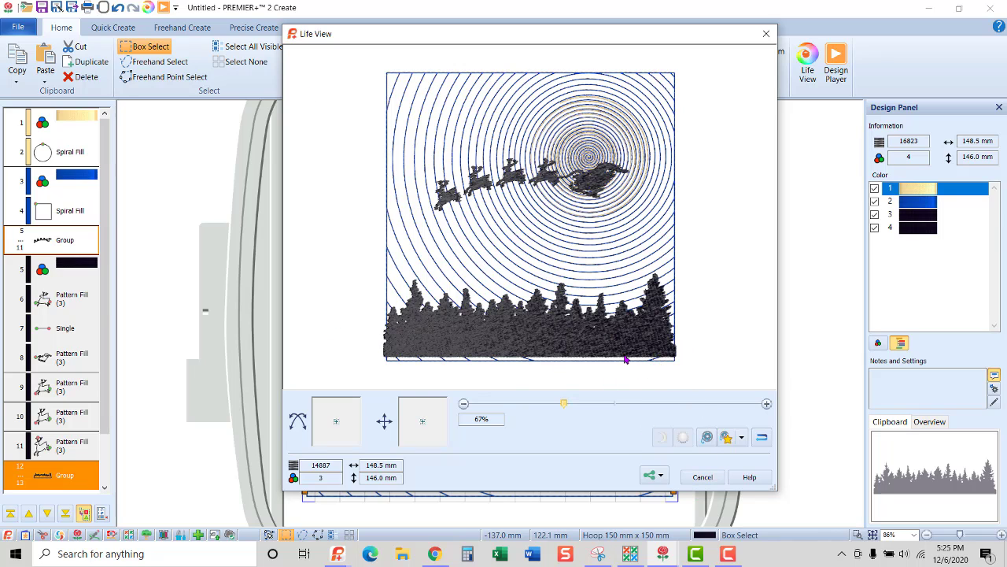
pyautogui.click(703, 477)
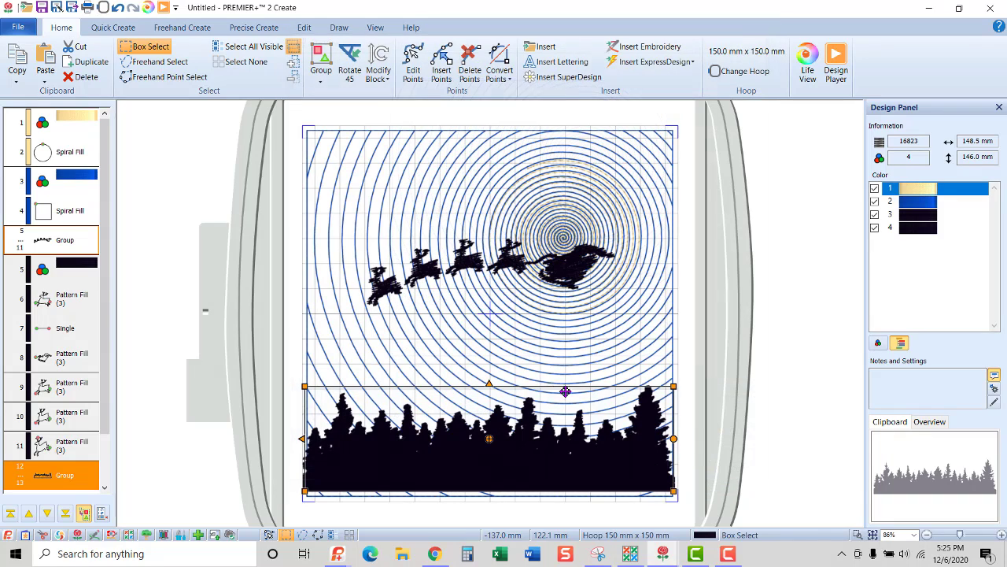